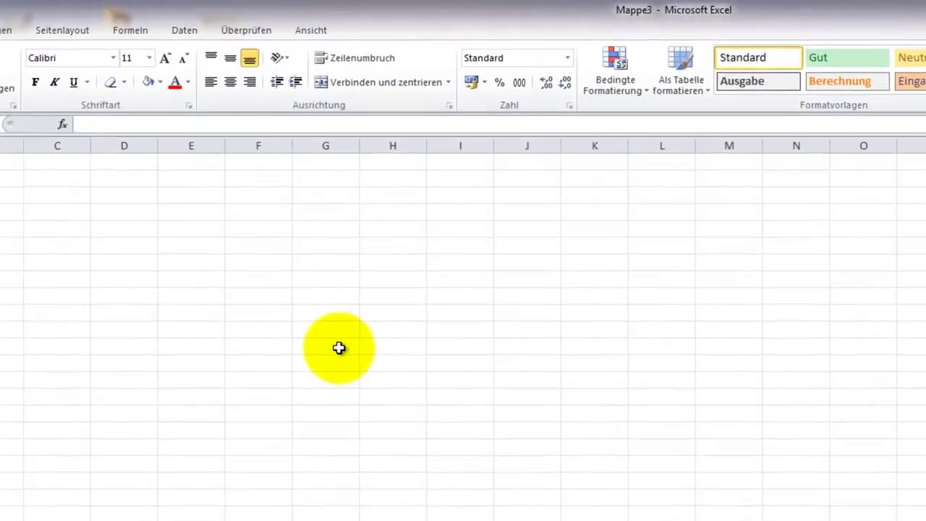
- Enter the labels Position:, Name:, Vorname, Führungsspanne and Eintrittsdatum: down column G
click(285, 186)
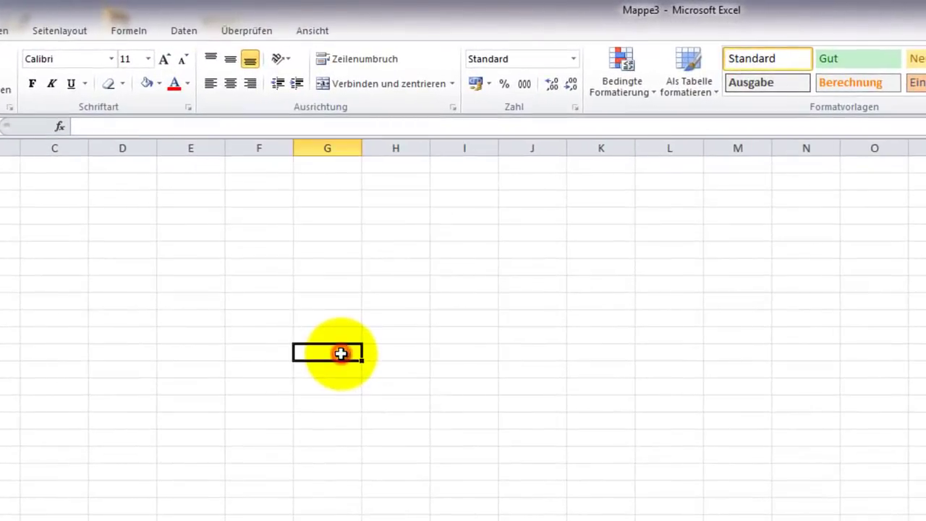
text(Positu)
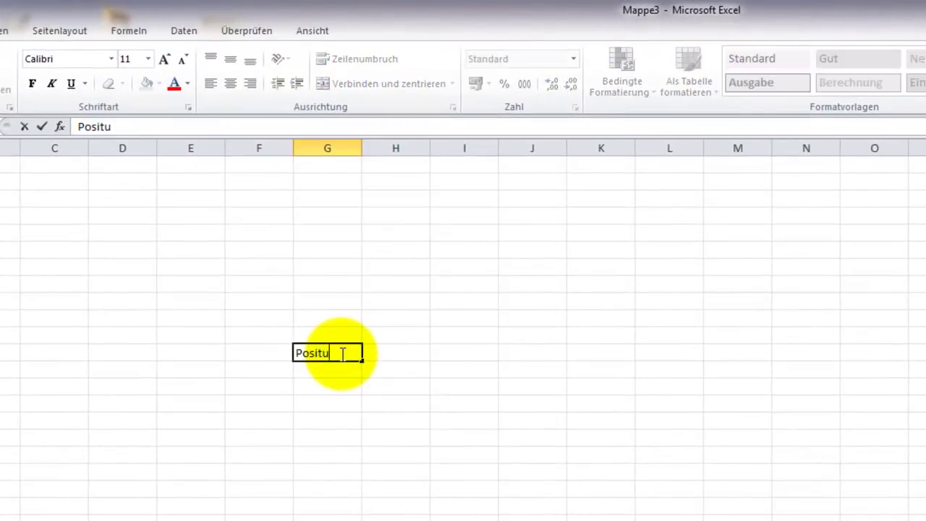
text(in)
key(BackSpace)
key(BackSpace)
key(BackSpace)
key(BackSpace)
text(tion)
text(:)
key(Return)
text(Name)
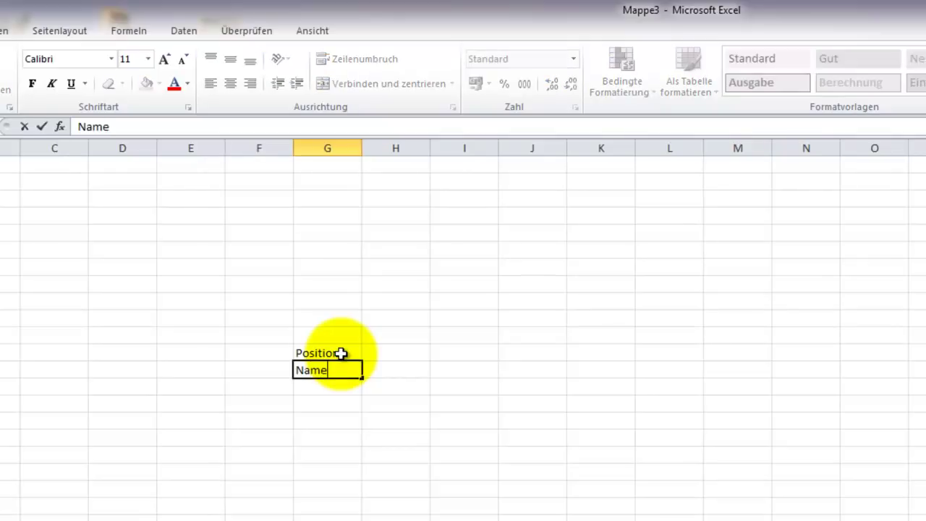
text(:)
key(Return)
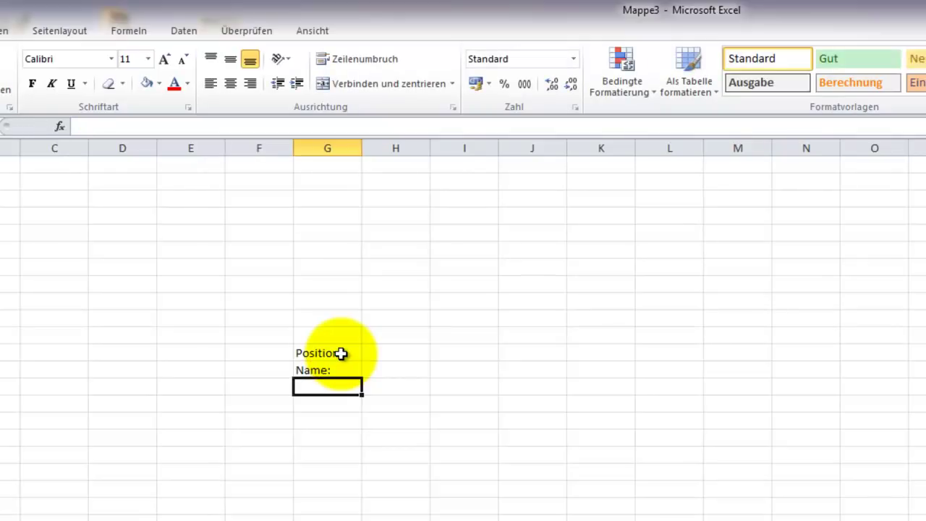
text(Vorname)
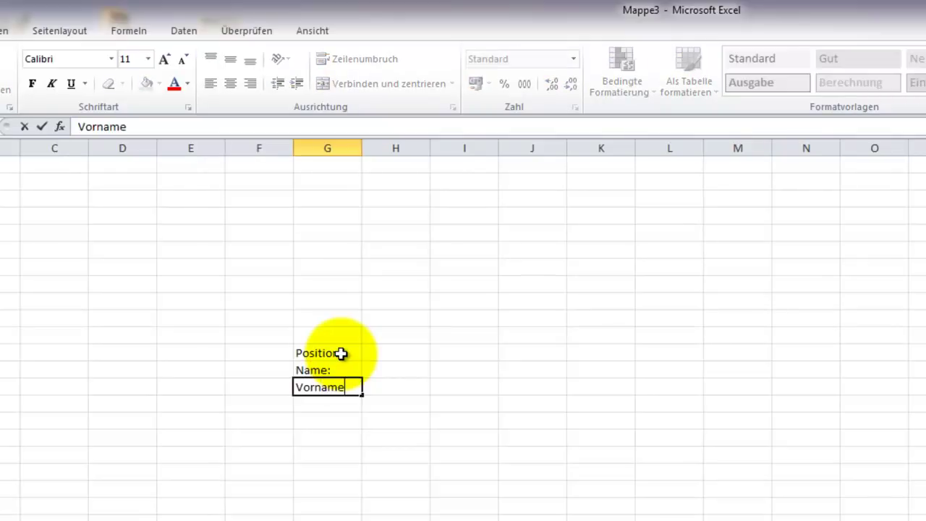
key(Return)
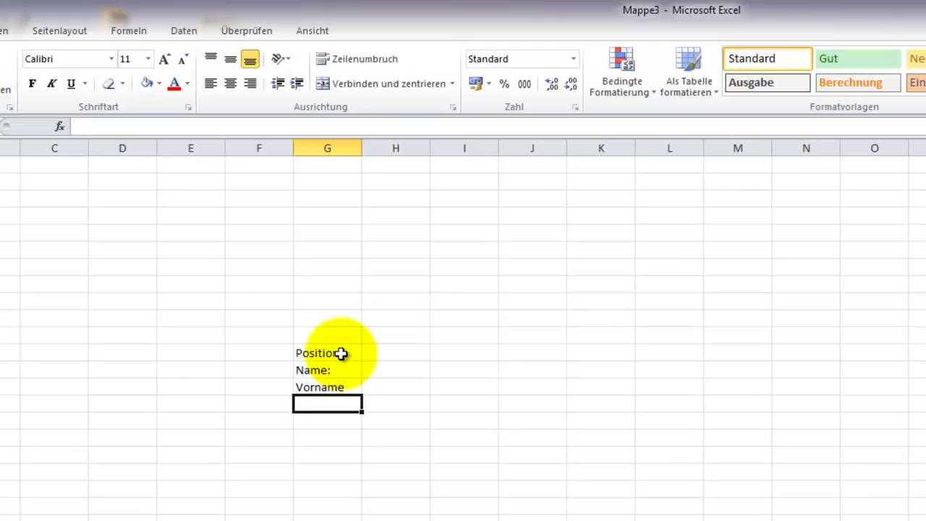
text(Führu)
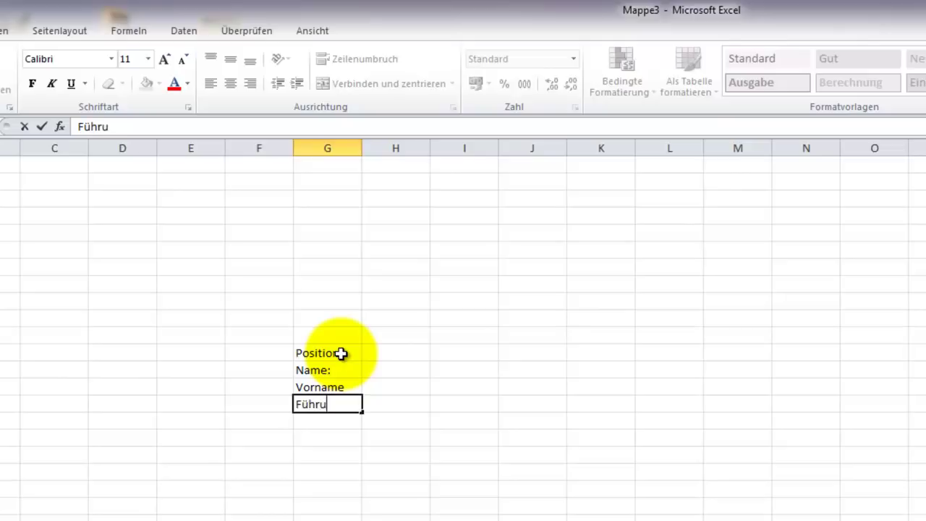
text(ngsspanne)
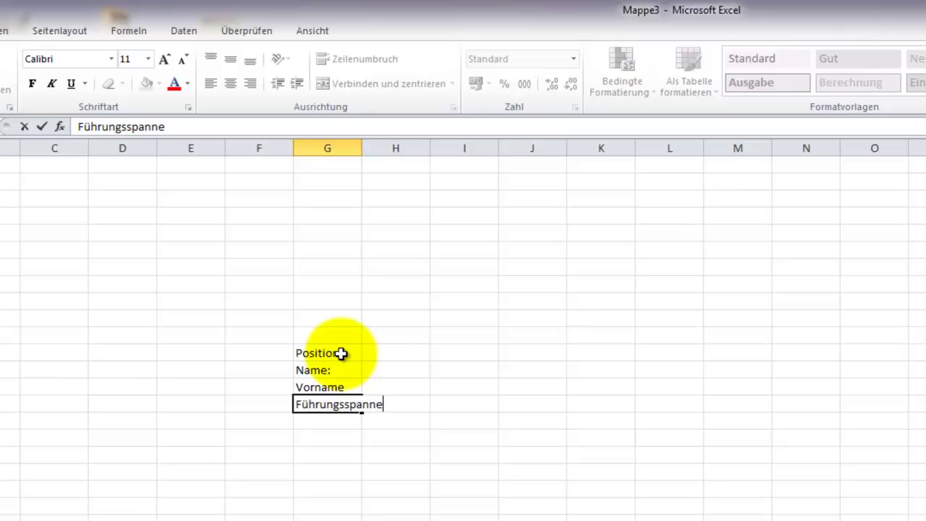
key(Return)
text(Ein)
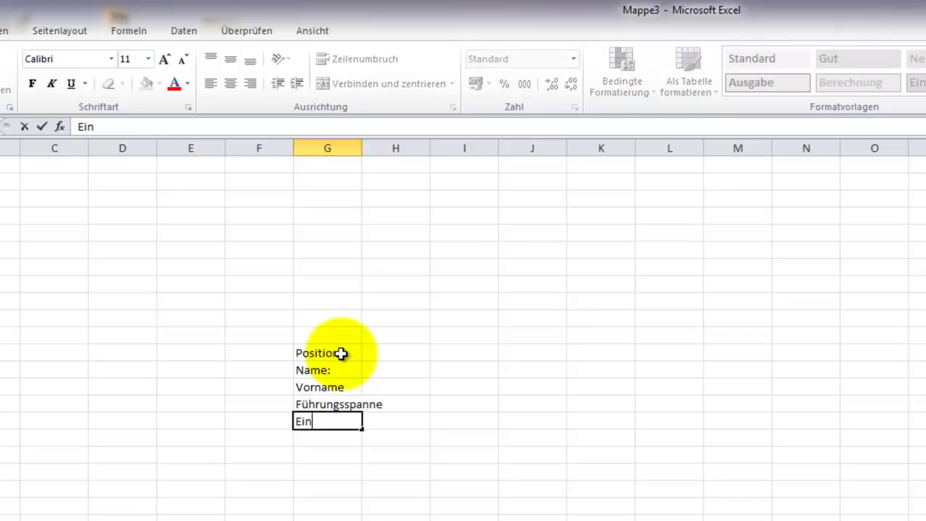
text(trittsdat)
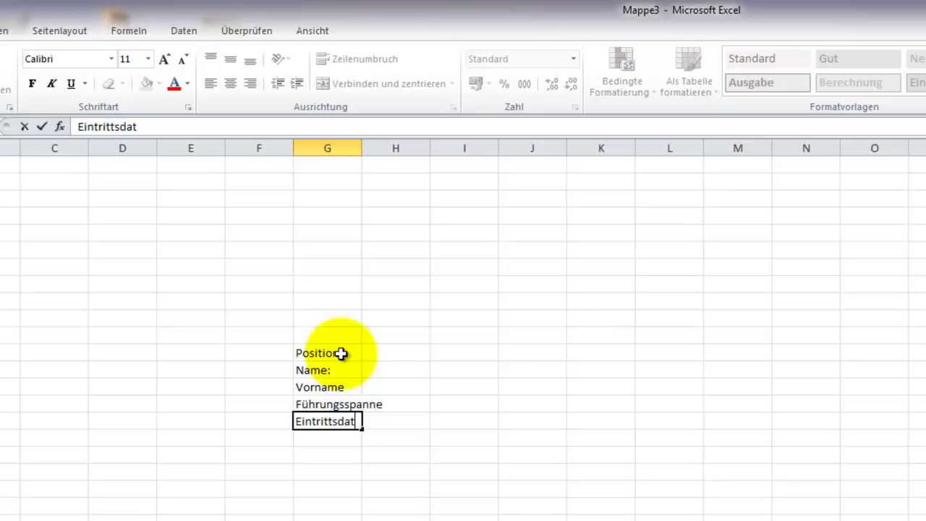
text(um)
text(:)
key(Up)
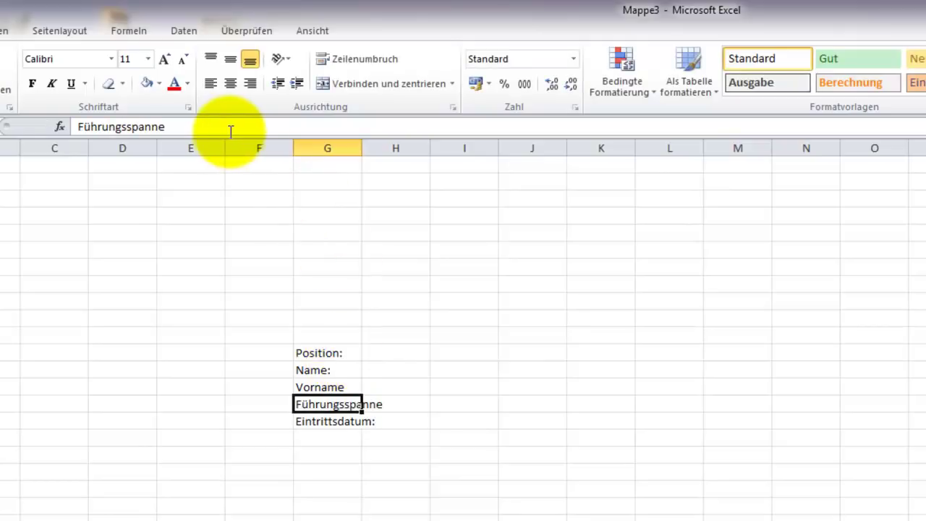
- Add the missing colons to Führungsspanne: and Vorname:, then autofit column G to the labels
click(228, 130)
text(:)
key(Return)
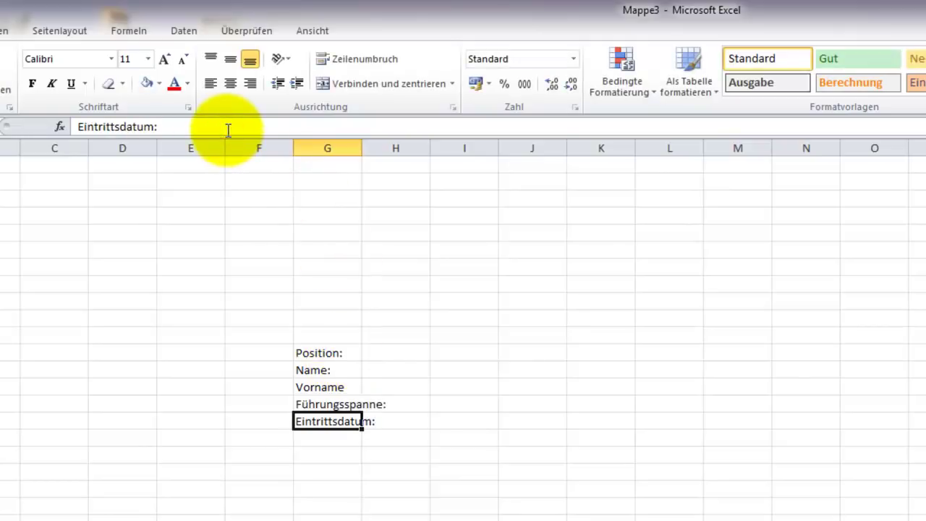
click(355, 387)
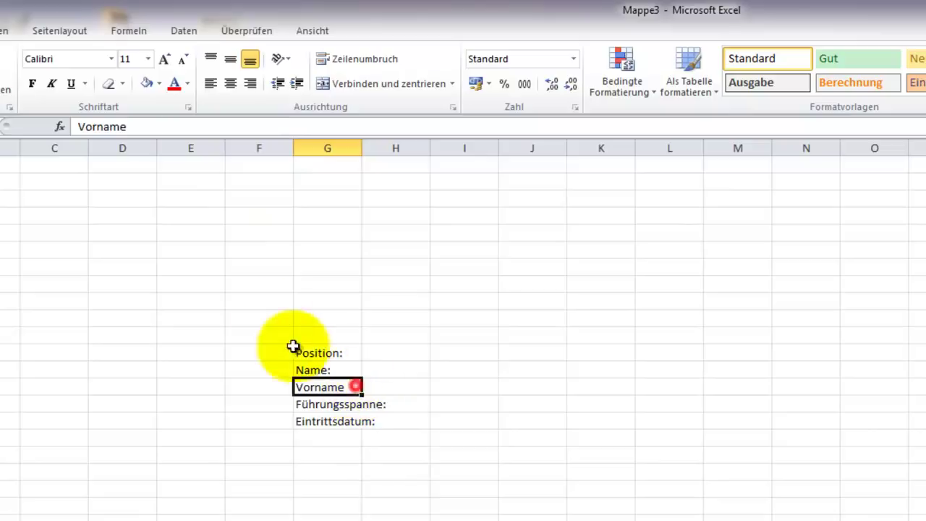
click(152, 127)
text(:)
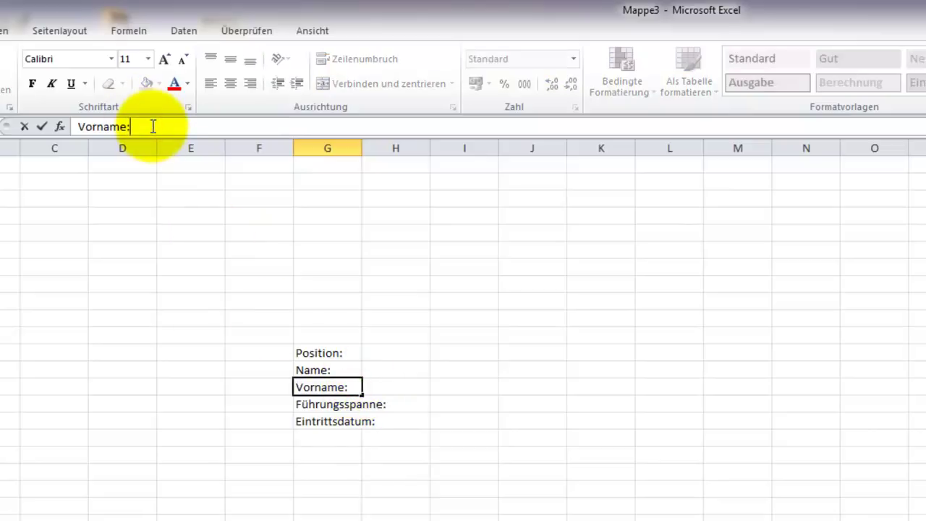
key(Return)
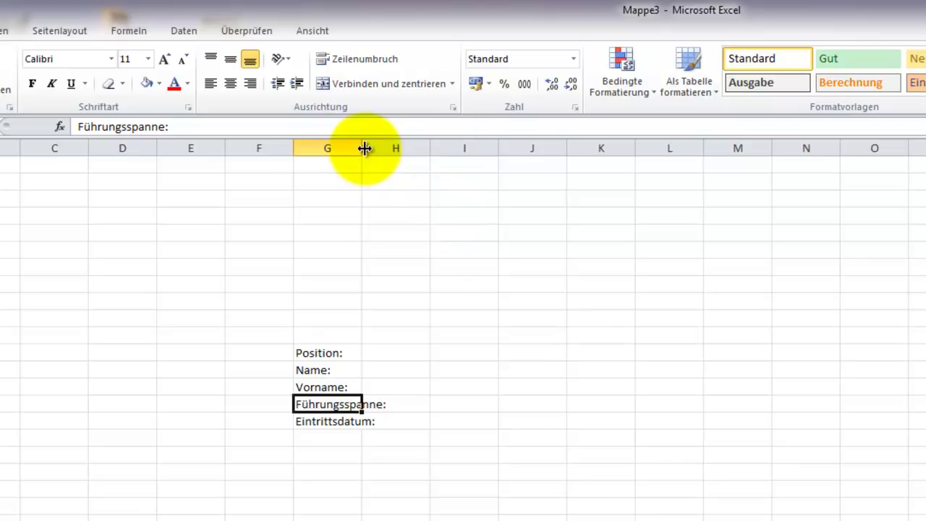
double_click(364, 148)
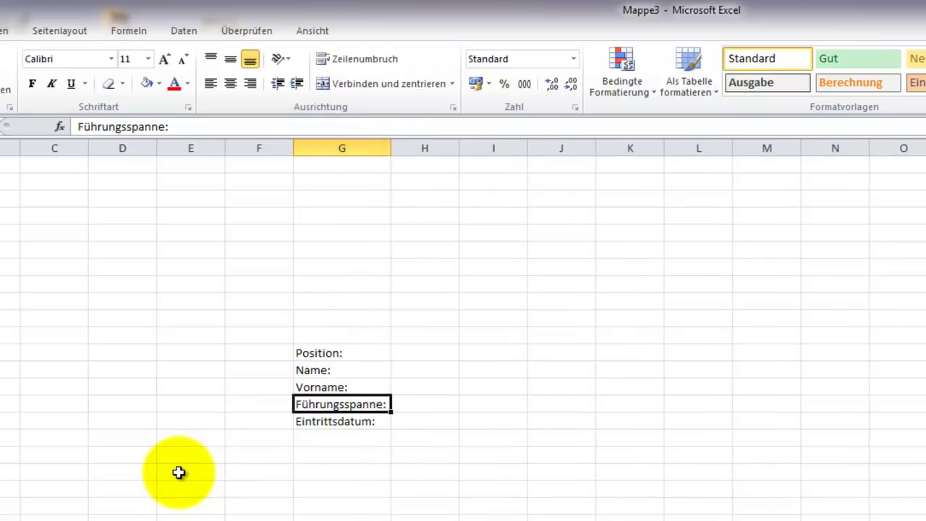
- Enter Geschäftsführung, the employee's surname and first name in column H beside the labels
click(442, 351)
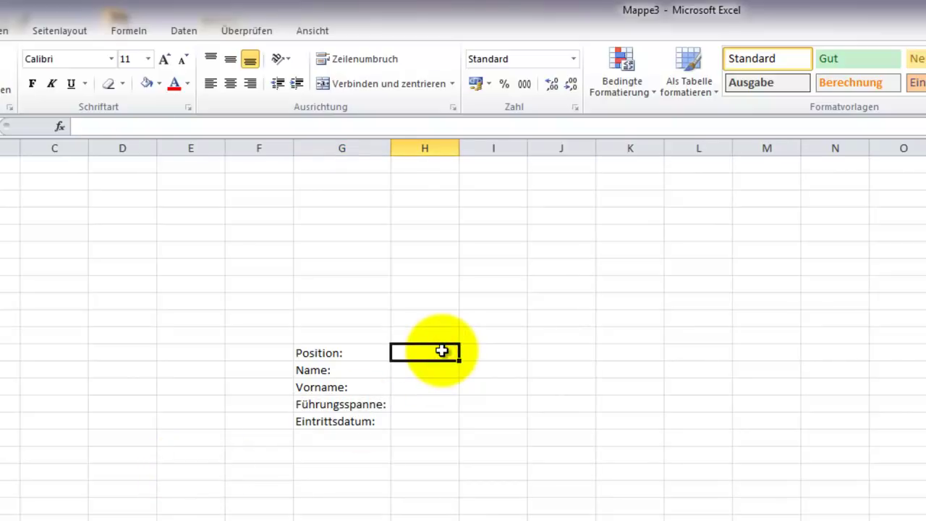
text(Geschäfts)
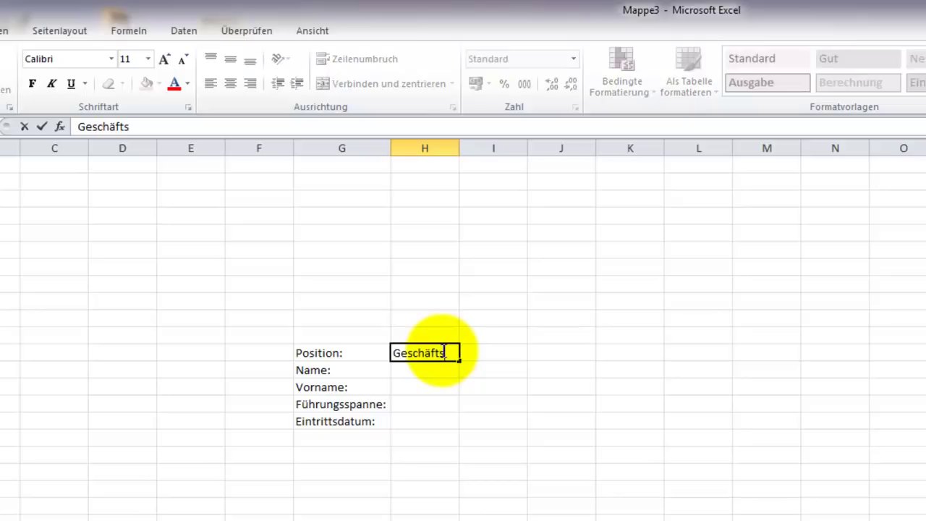
text(führug)
key(BackSpace)
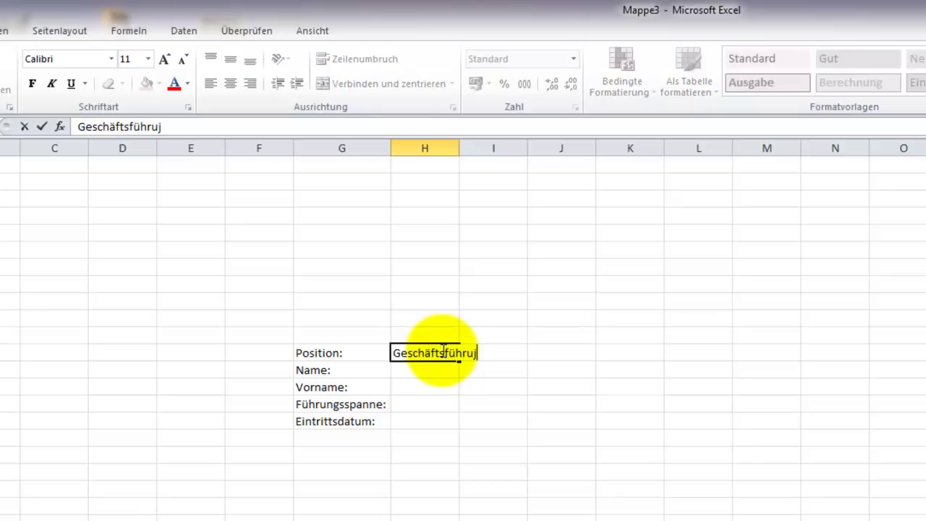
key(BackSpace)
text(ng)
key(Return)
text(Sonnen)
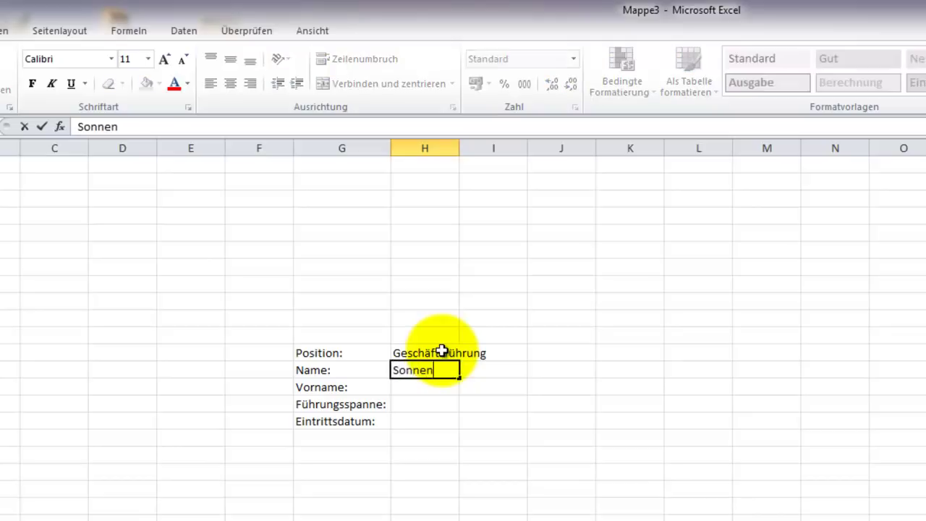
text(schein)
key(Return)
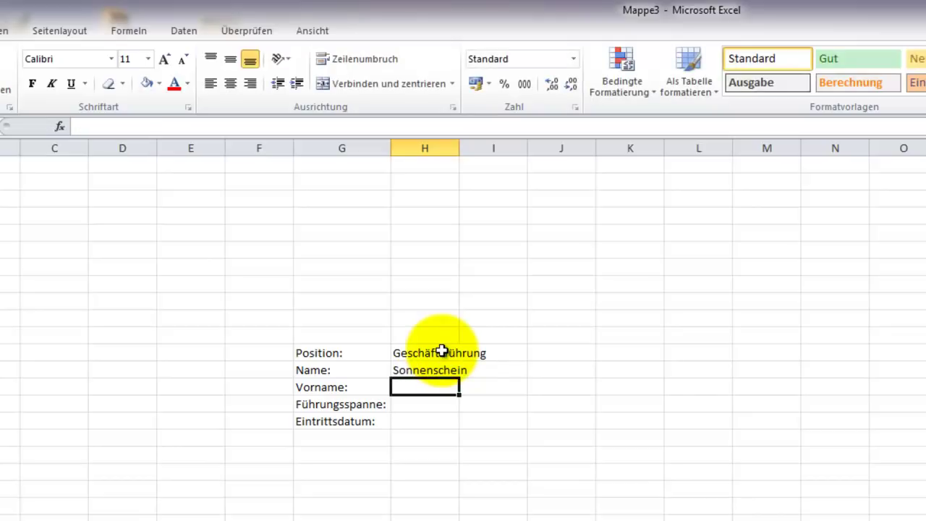
text(Susi)
key(Return)
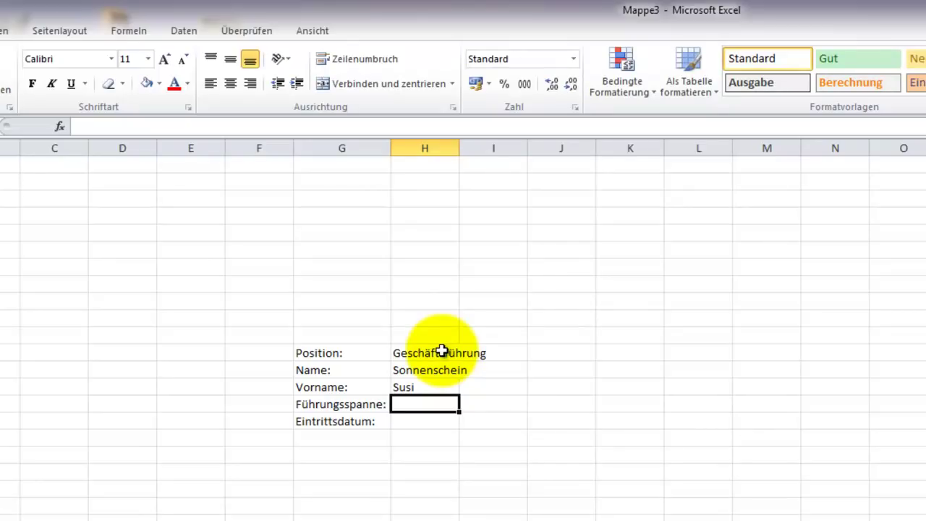
- Enter the entry date 01.01.2005 in the Eintrittsdatum row and fix the typos
key(Return)
text(01.01.)
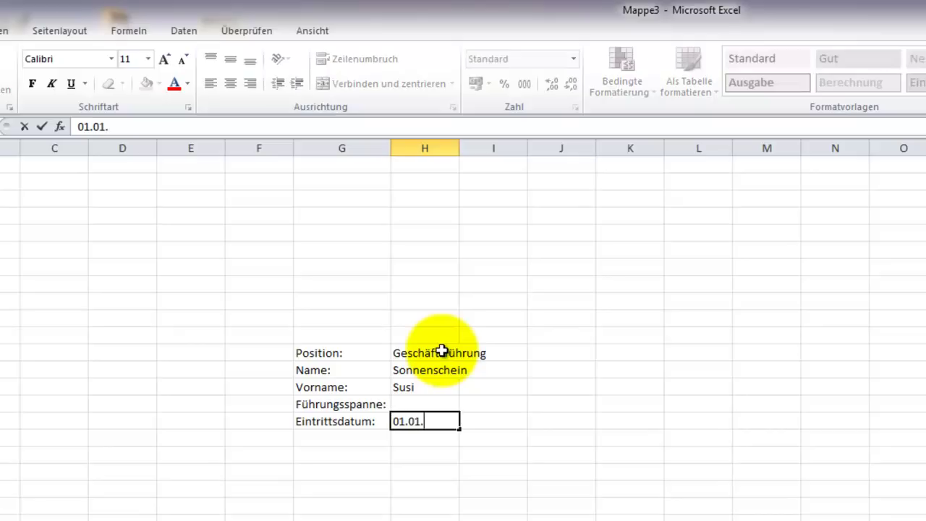
text(205)
key(BackSpace)
text(05)
key(Return)
click(428, 422)
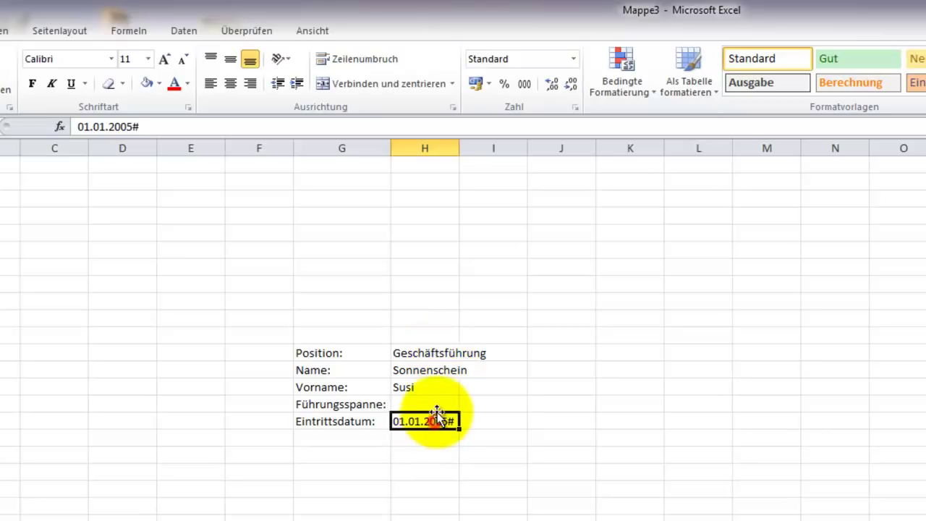
click(175, 128)
key(BackSpace)
key(Return)
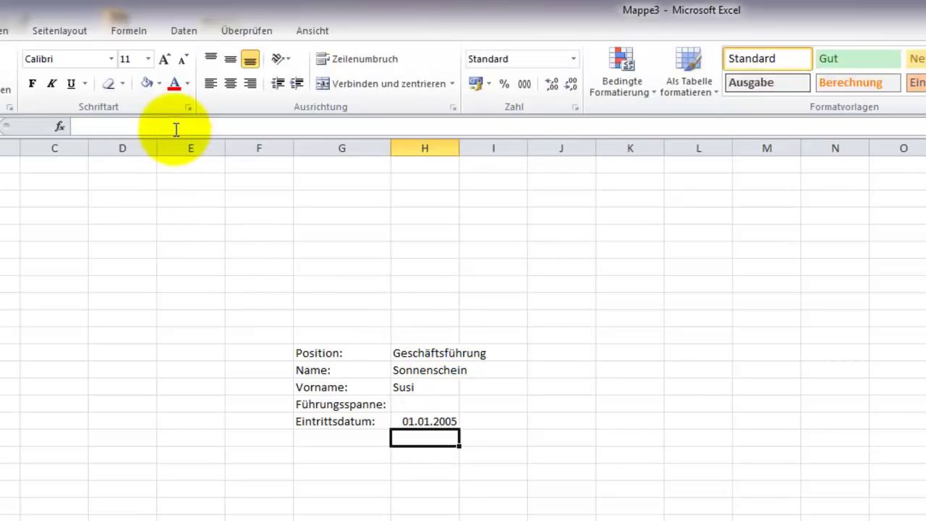
click(305, 468)
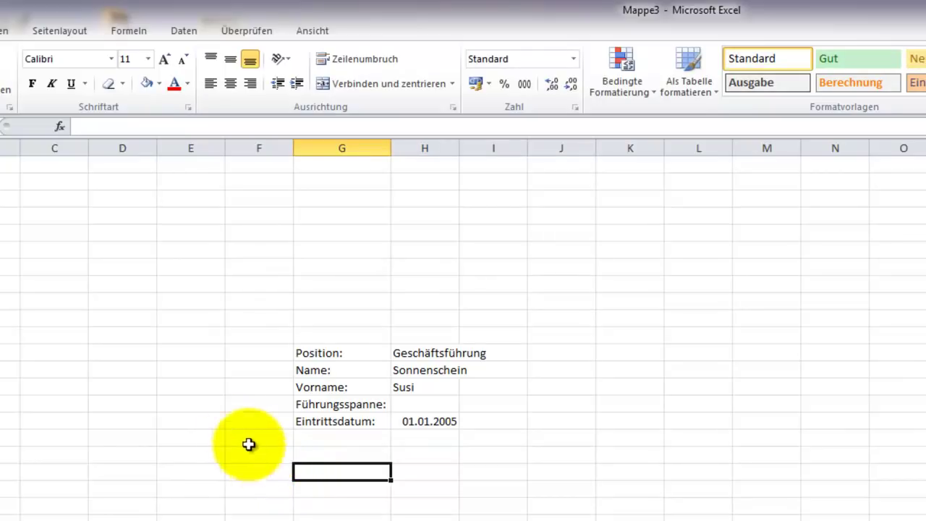
- Widen column H to fit and left-align the first employee's values
double_click(460, 149)
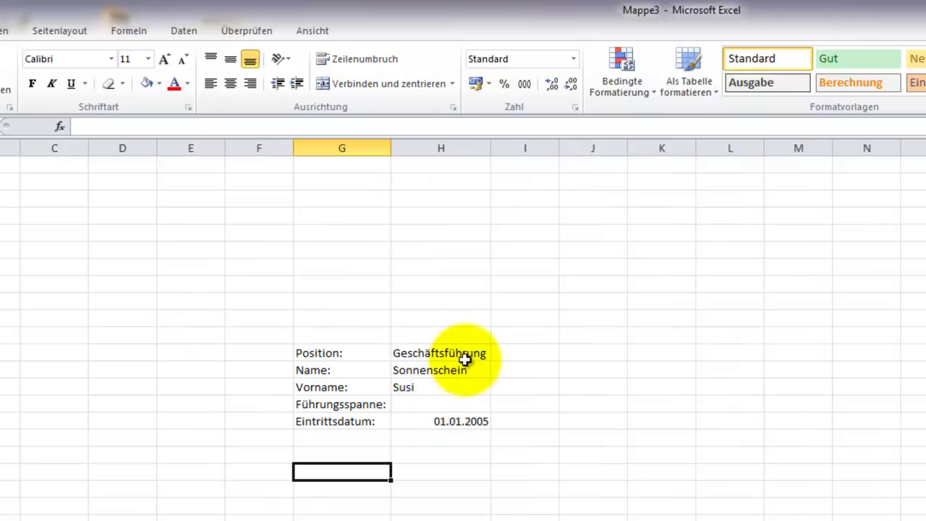
drag(462, 353, 458, 420)
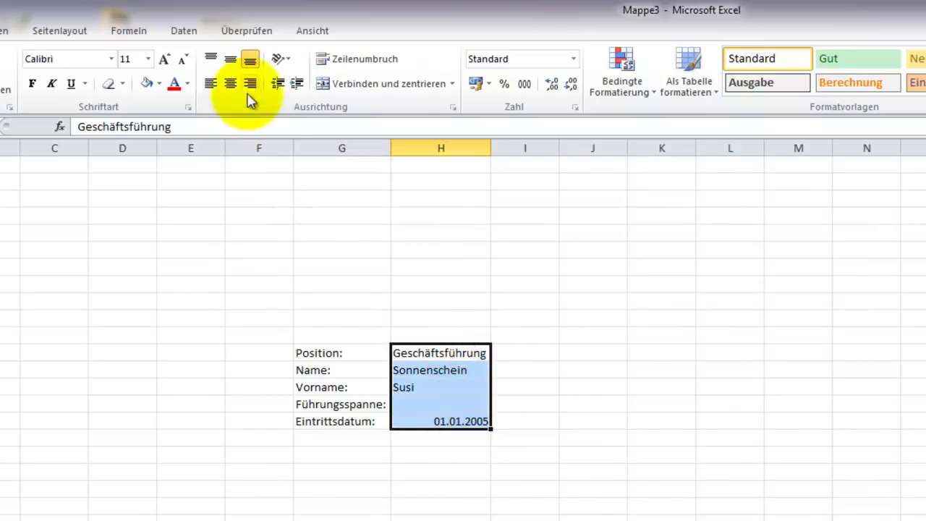
click(211, 85)
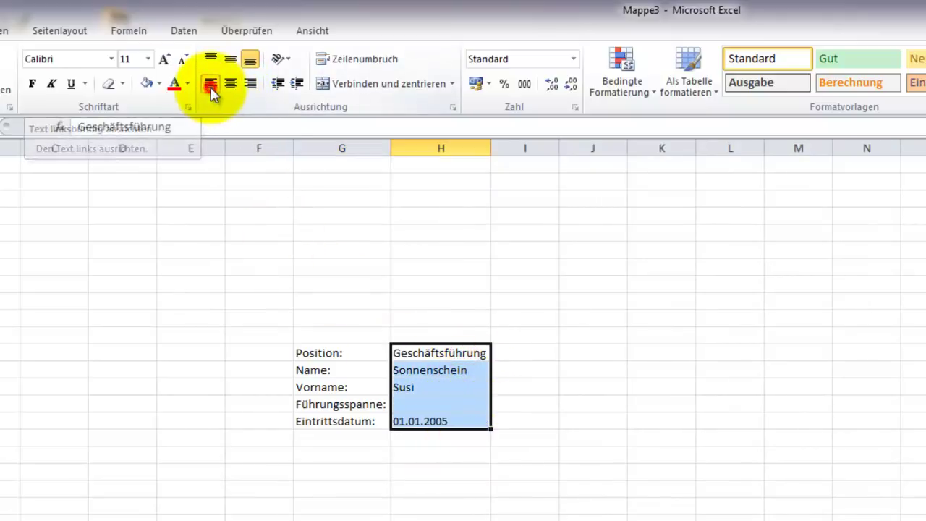
click(317, 266)
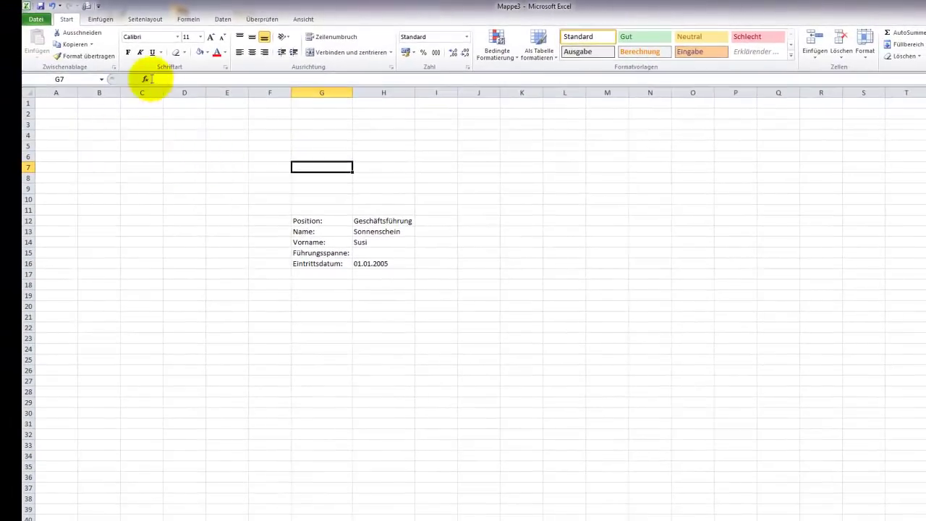
- Draw a thick outline around G12:H16 with the border pencil, then turn border drawing off
click(185, 53)
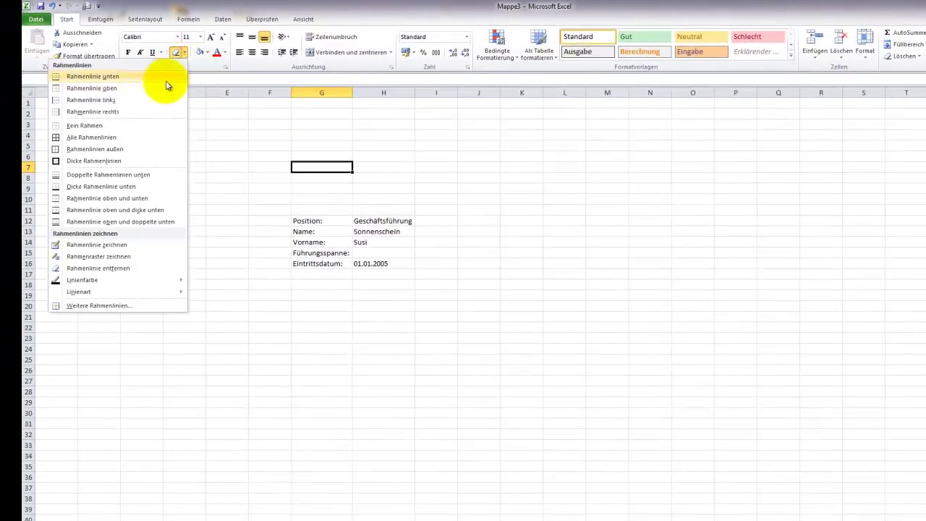
mouse_move(116, 291)
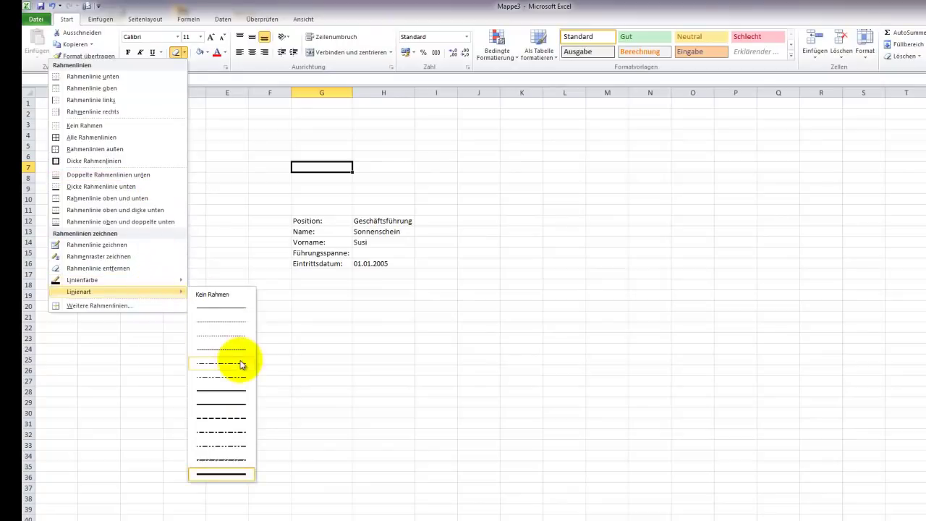
click(237, 472)
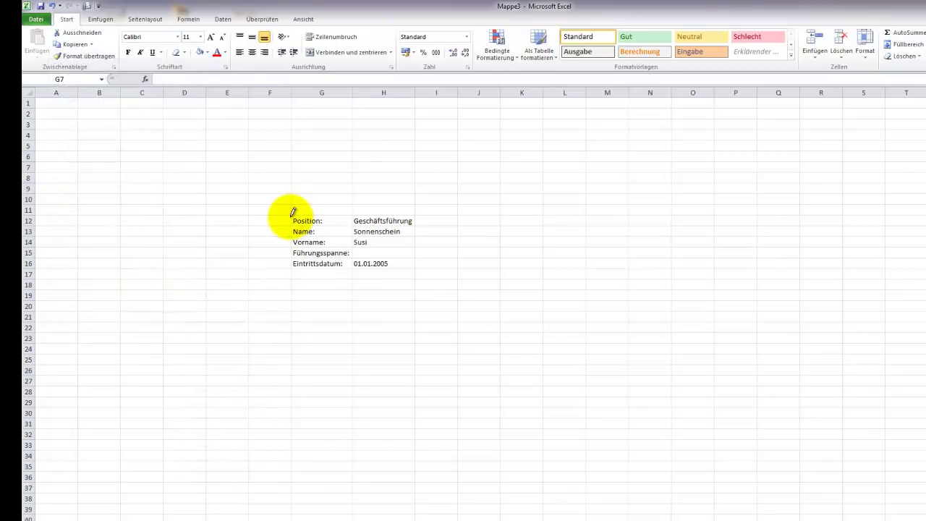
mouse_move(291, 216)
mouse_down()
mouse_move(295, 253)
mouse_move(386, 267)
mouse_up()
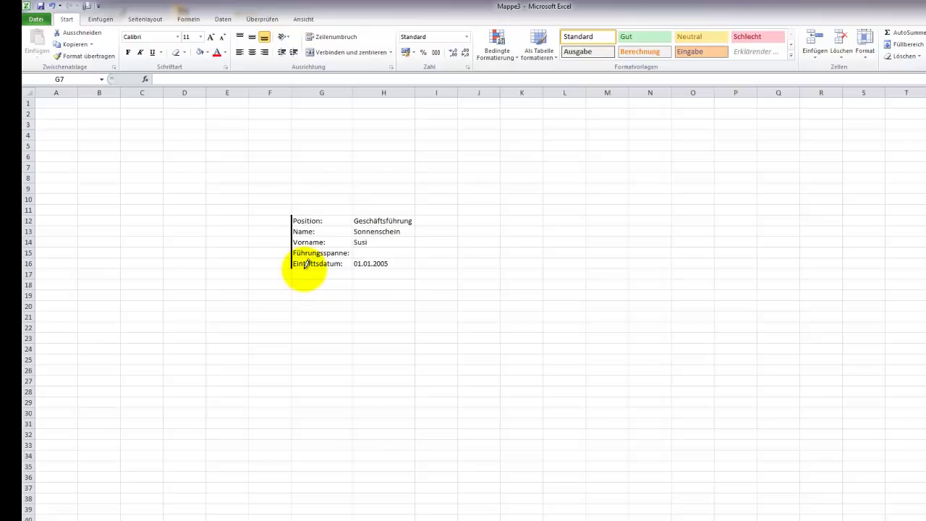
mouse_move(293, 215)
mouse_down()
mouse_move(403, 215)
mouse_move(417, 261)
mouse_up()
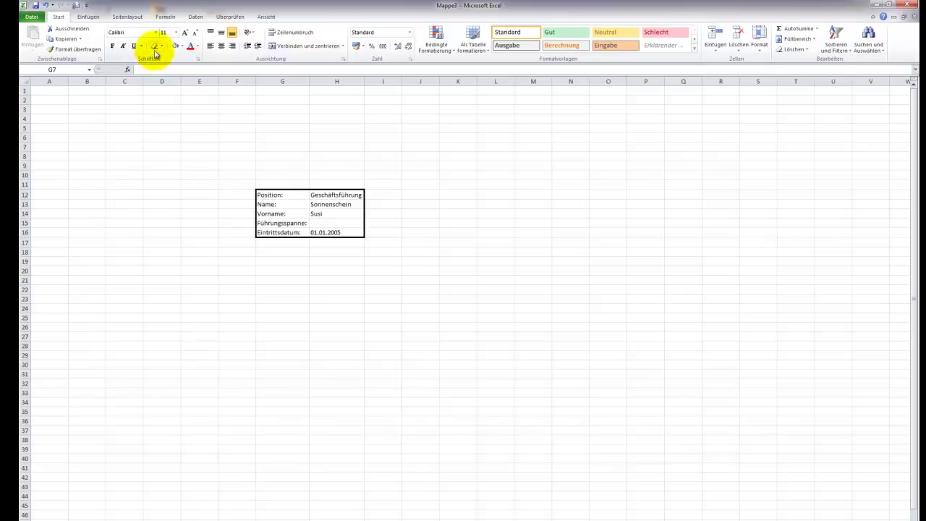
click(154, 45)
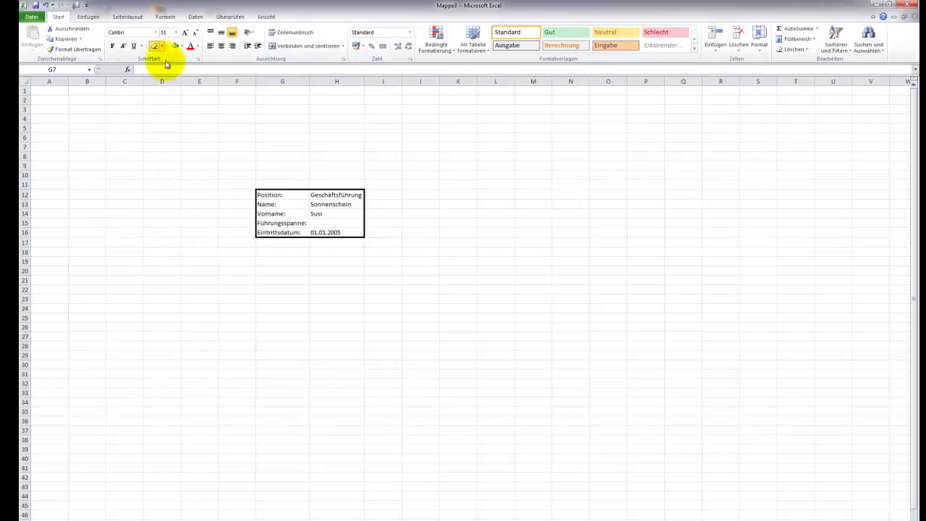
click(154, 46)
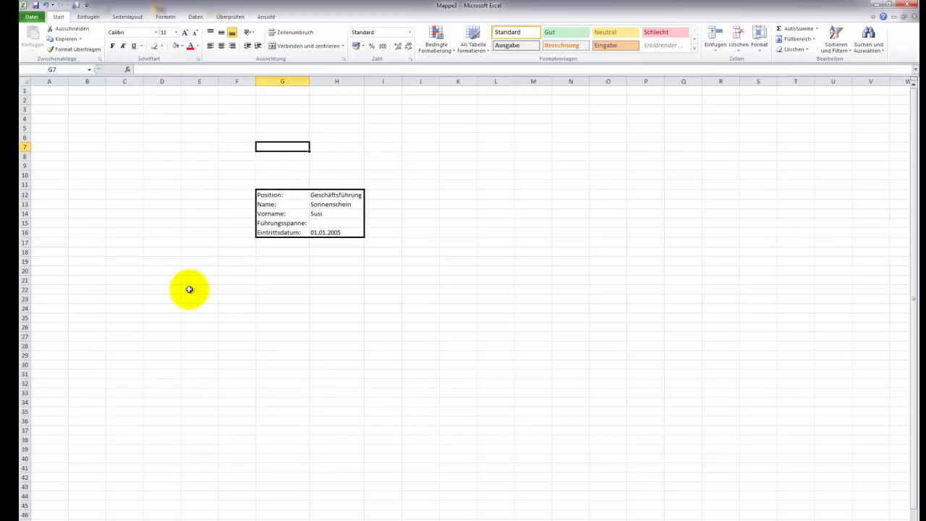
- Copy the five labels from G12:G16 into E21:E25
click(189, 289)
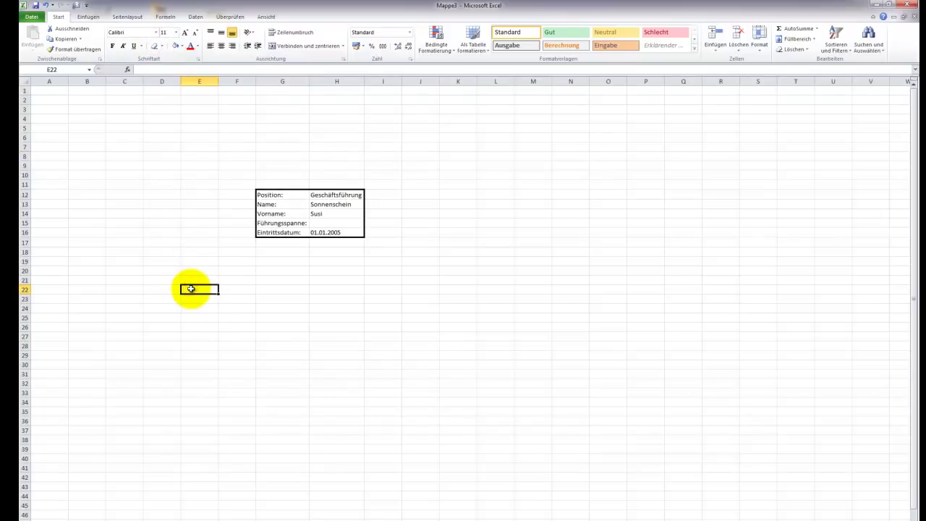
drag(272, 195, 277, 233)
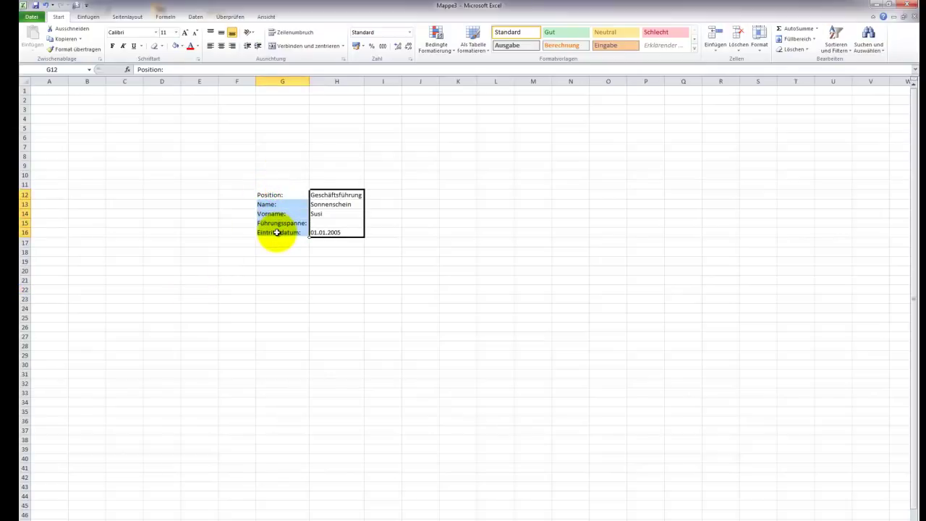
key(ctrl+c)
click(196, 281)
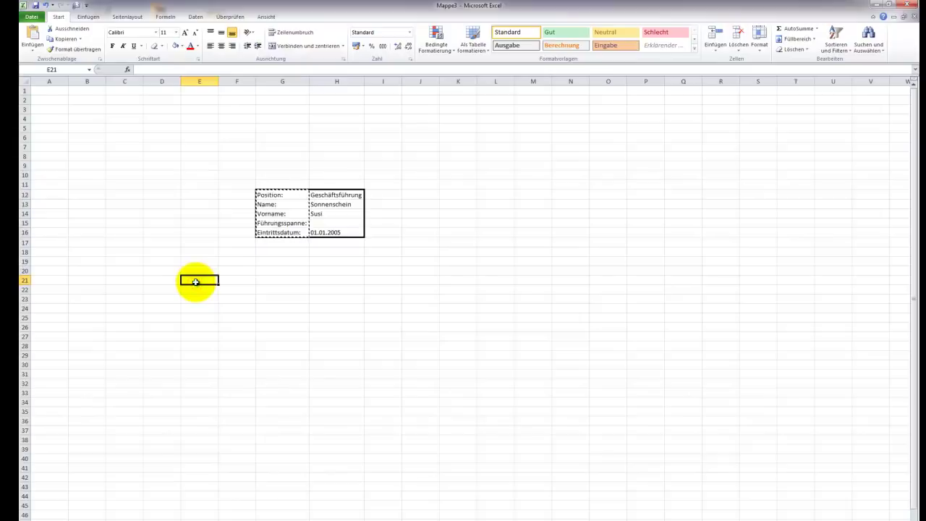
key(ctrl+v)
click(161, 289)
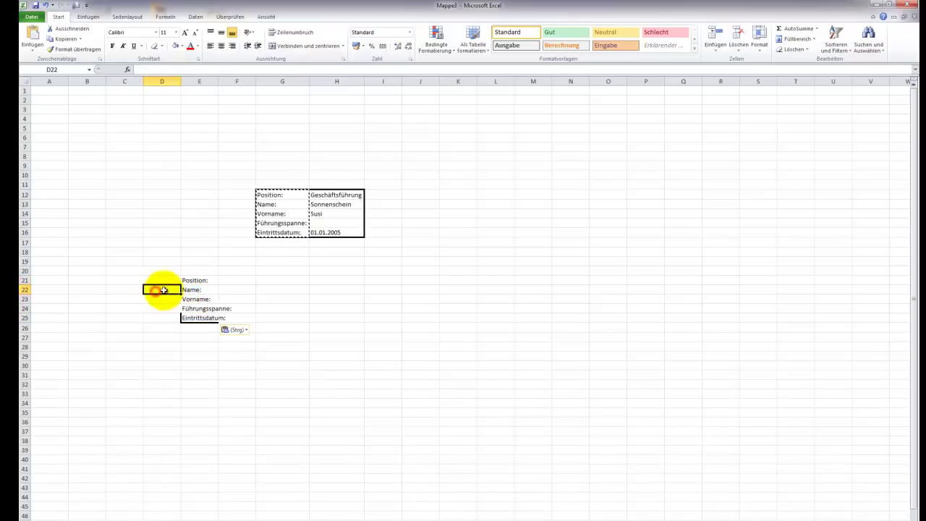
click(240, 281)
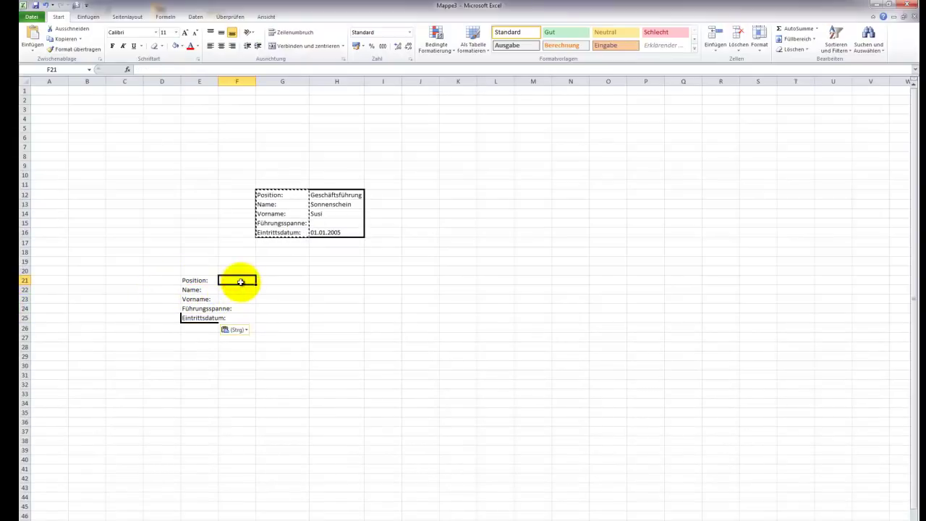
key(Escape)
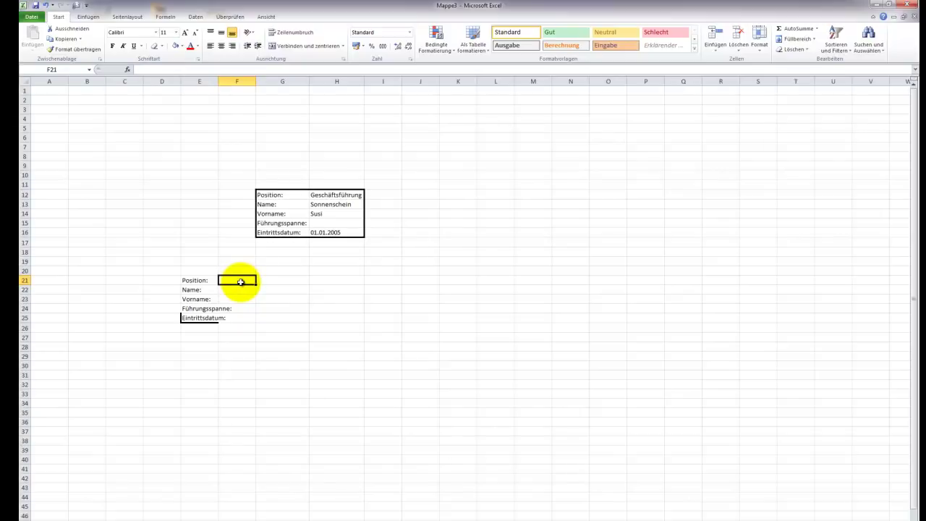
- Fill F21:F25 with Produktion, the employee's surname, first name and entry date 01.02.2008
text(Pr)
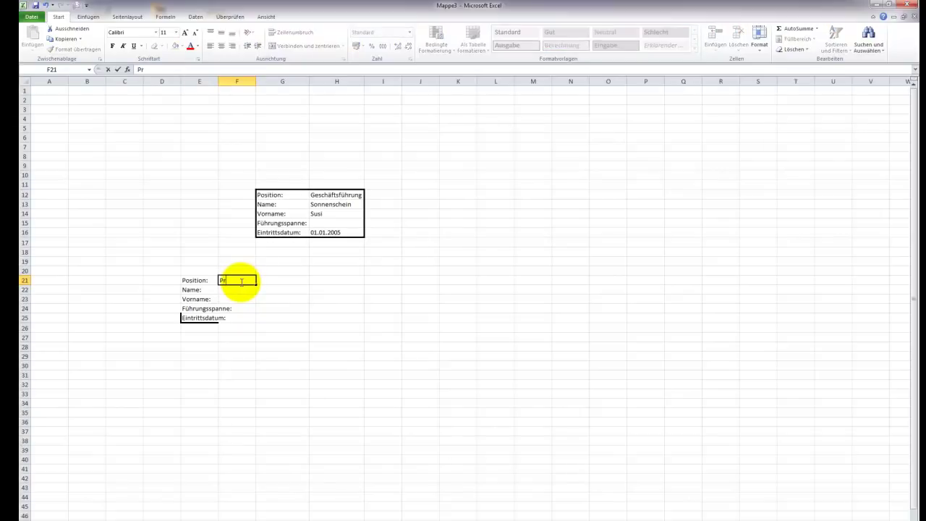
text(oduktio)
text(n)
key(Return)
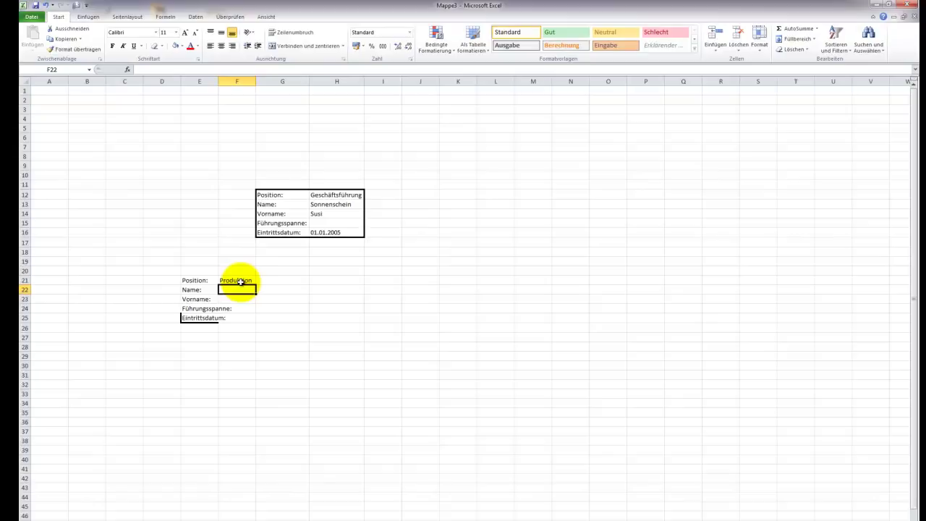
text(Baumann)
key(Return)
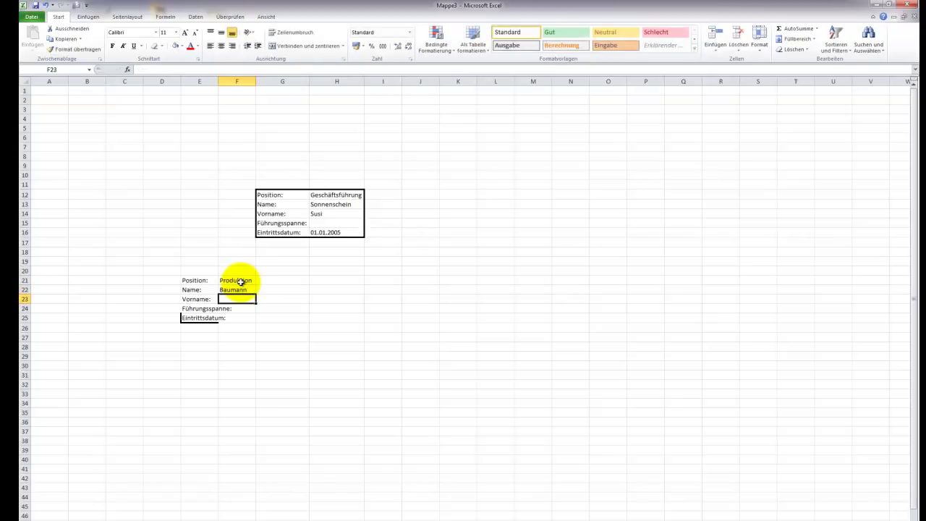
text(Na)
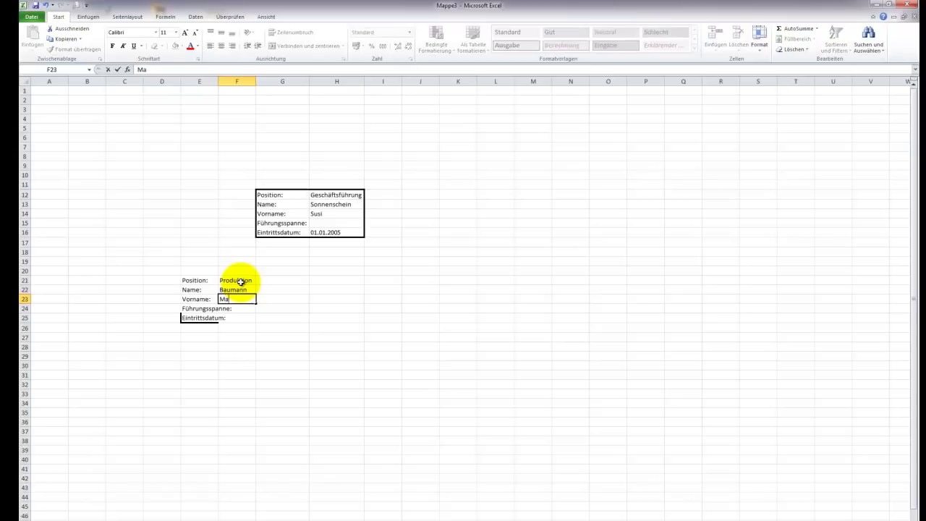
key(Return)
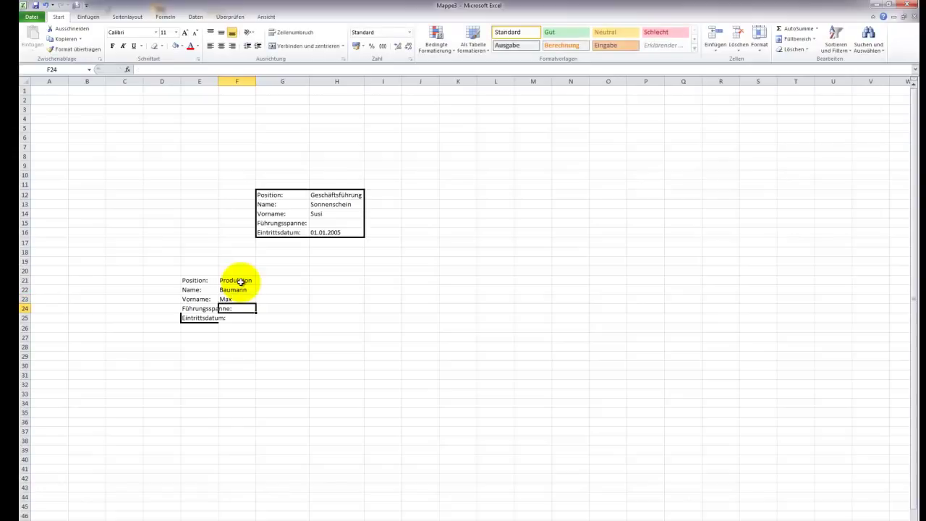
text(01.02.2008)
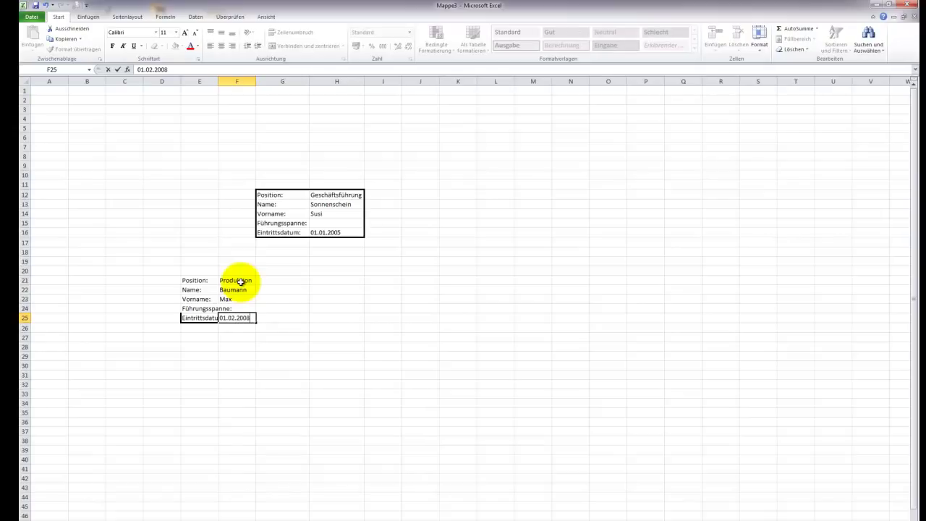
key(Return)
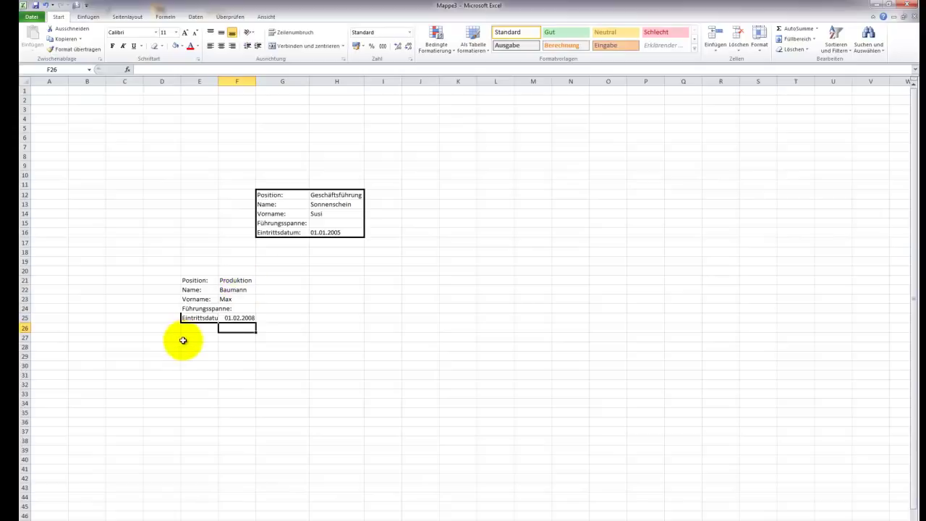
click(189, 338)
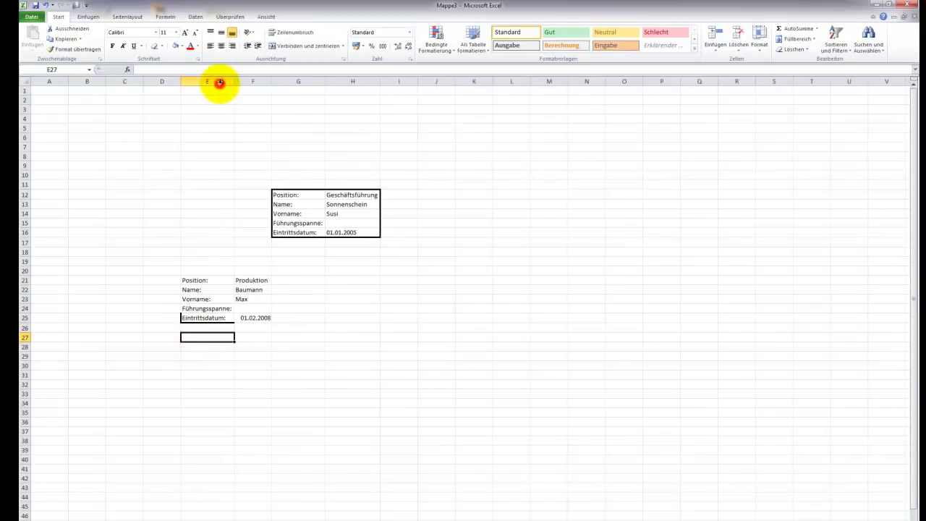
- Widen column E and draw a thick border around E21:F25, then exit border drawing
drag(220, 83, 275, 82)
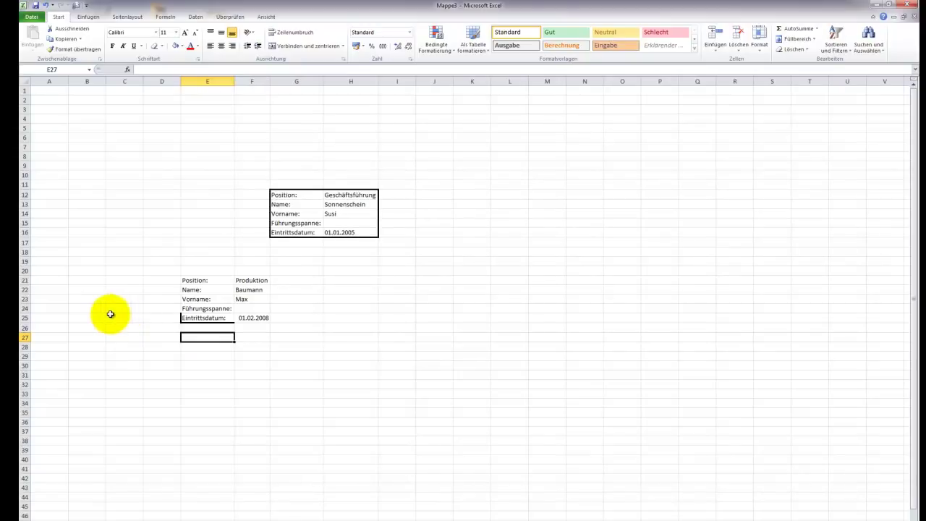
click(163, 46)
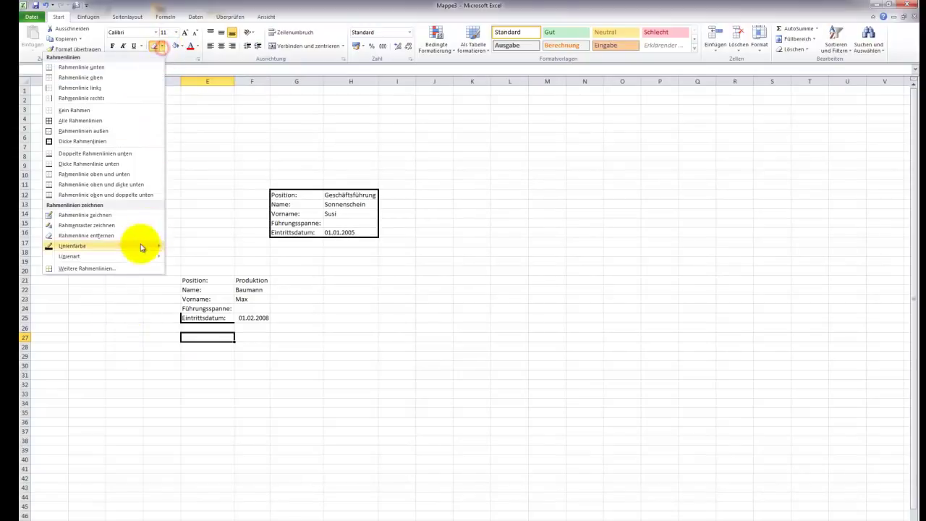
mouse_move(69, 256)
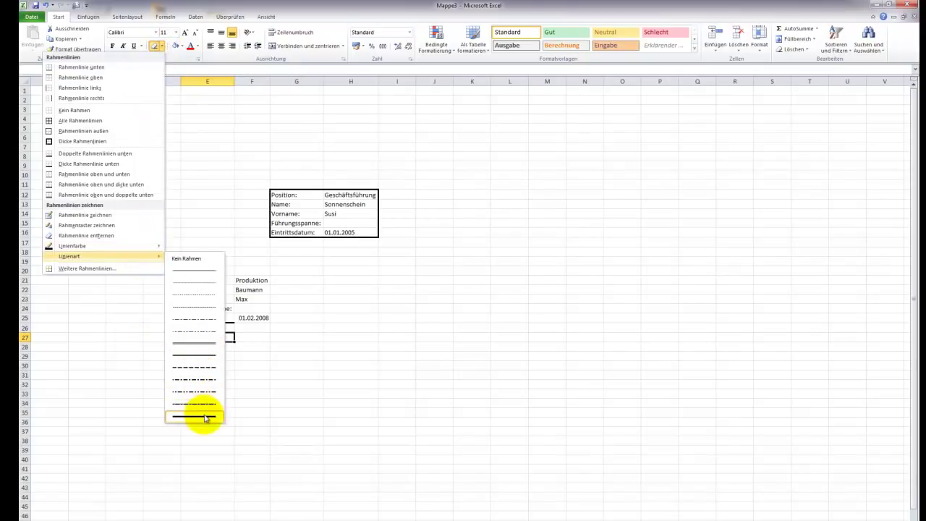
click(194, 416)
click(181, 280)
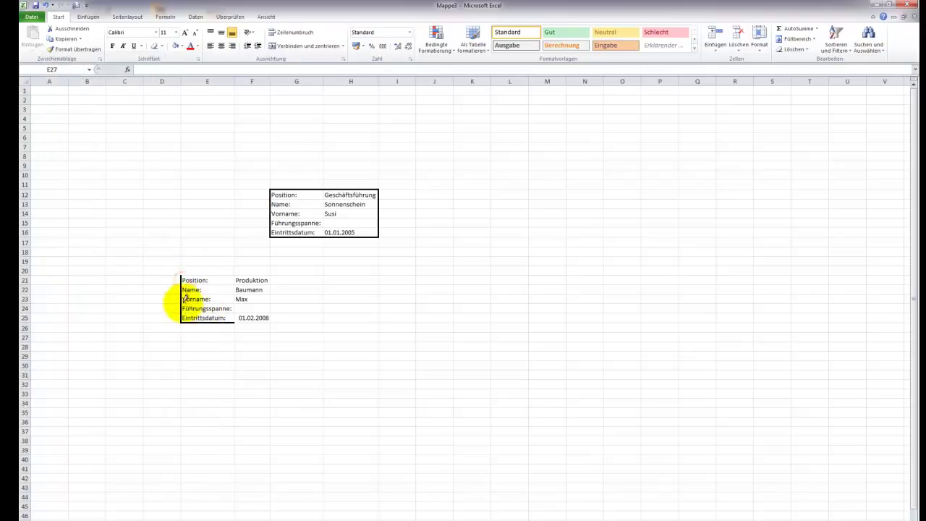
mouse_move(183, 275)
mouse_down()
mouse_move(275, 270)
mouse_move(239, 321)
mouse_move(261, 321)
mouse_up()
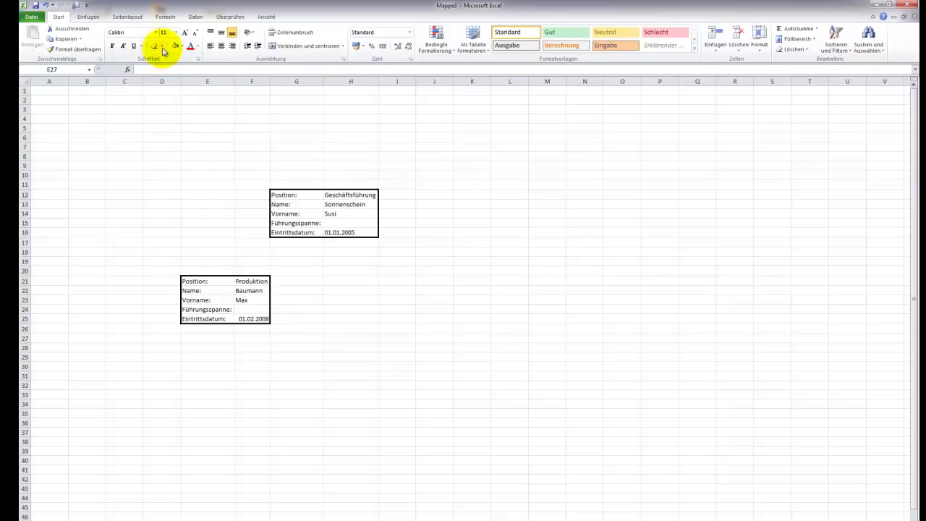
click(162, 46)
click(163, 46)
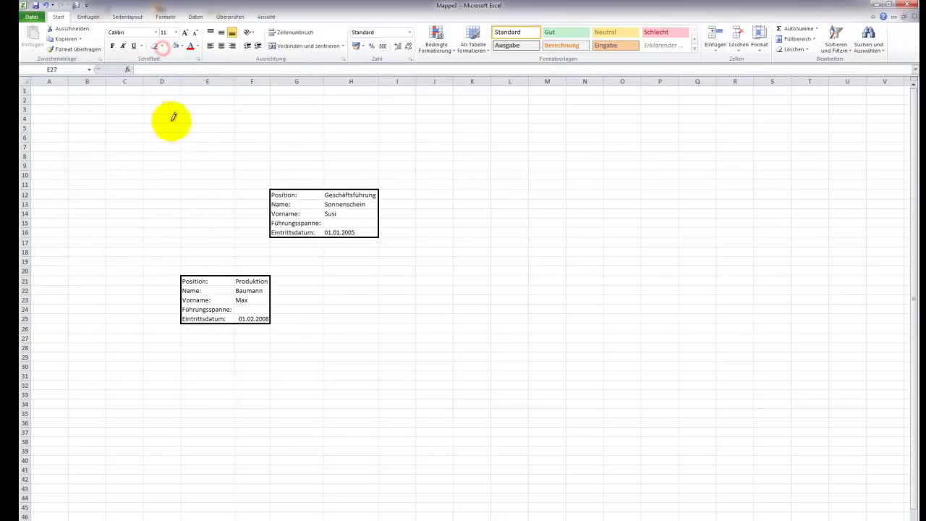
click(154, 46)
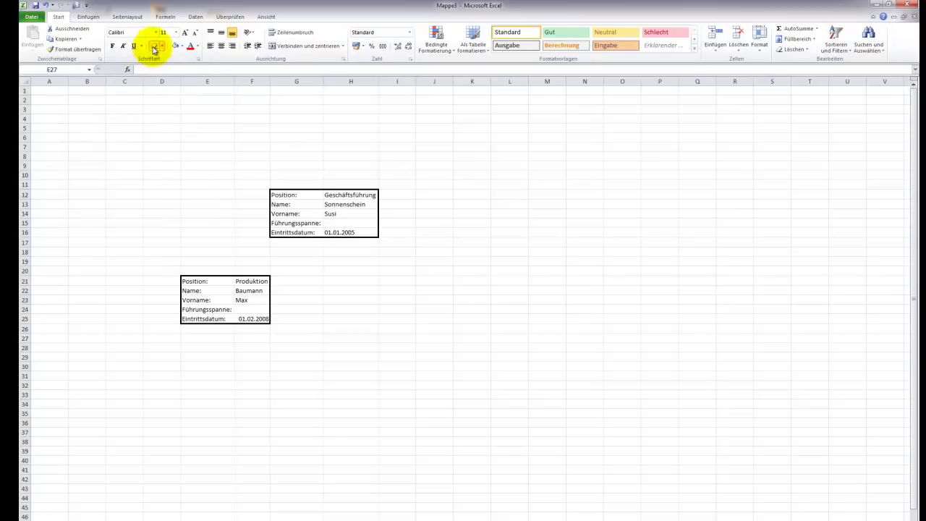
click(154, 46)
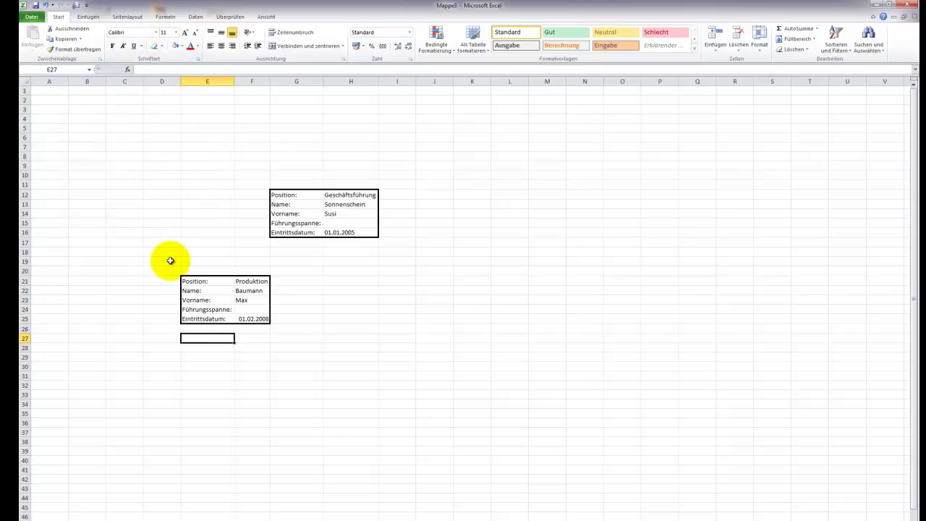
- Paste copies of the E21:E25 labels into E28, E35 and E42
scroll(174, 323, down, 2)
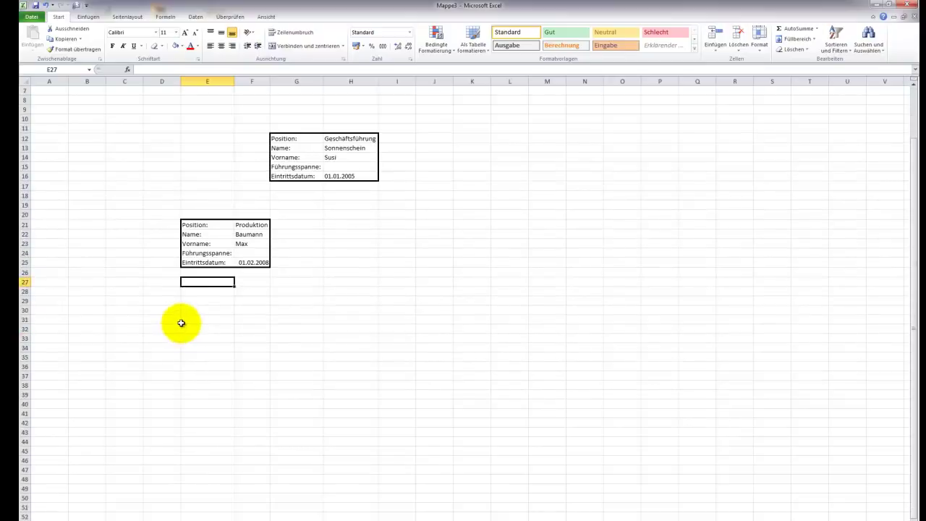
click(208, 301)
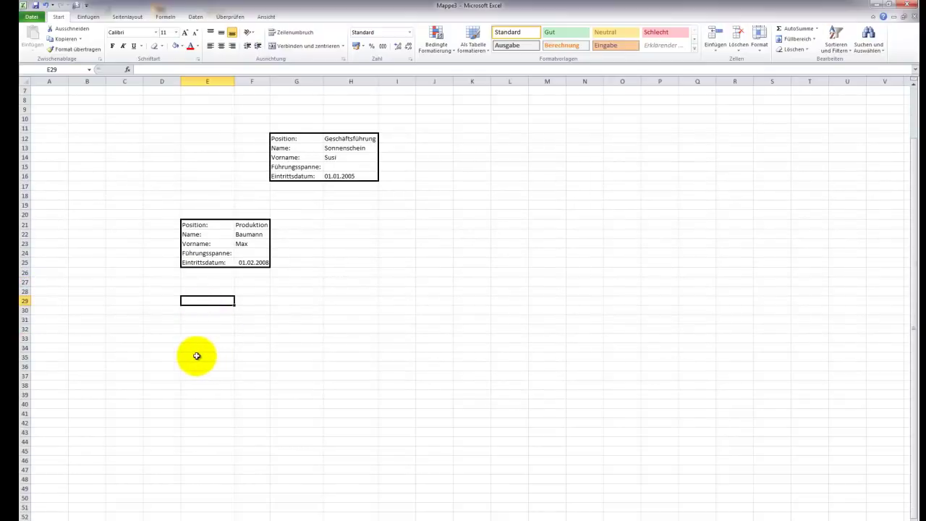
drag(202, 226, 198, 262)
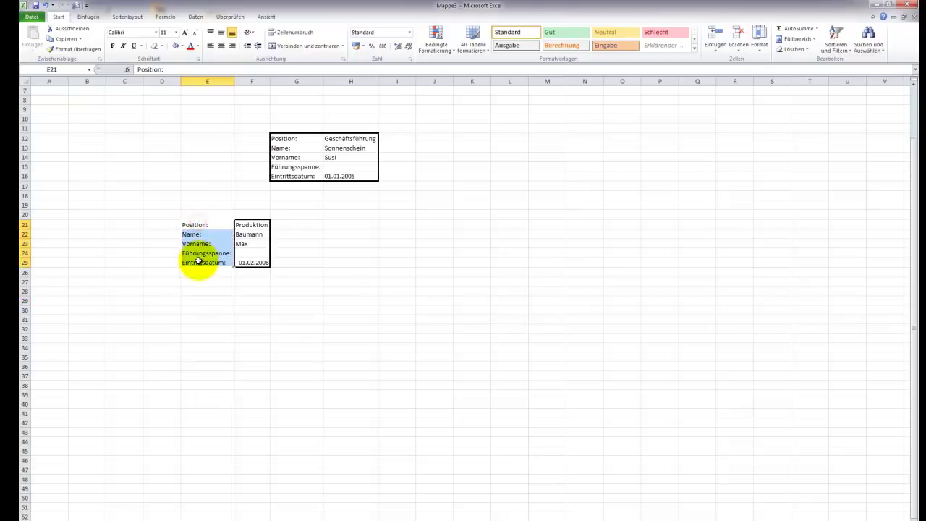
key(ctrl+c)
click(206, 291)
key(ctrl+v)
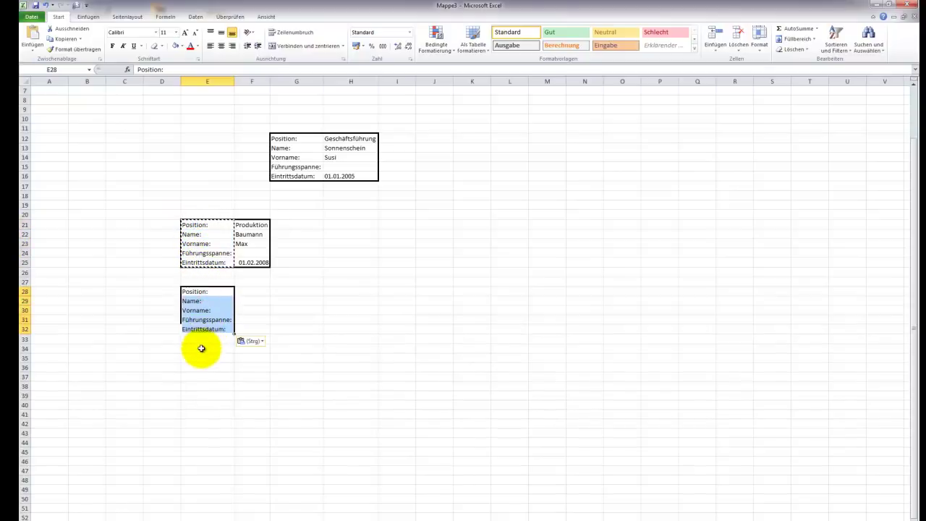
click(200, 356)
key(ctrl+v)
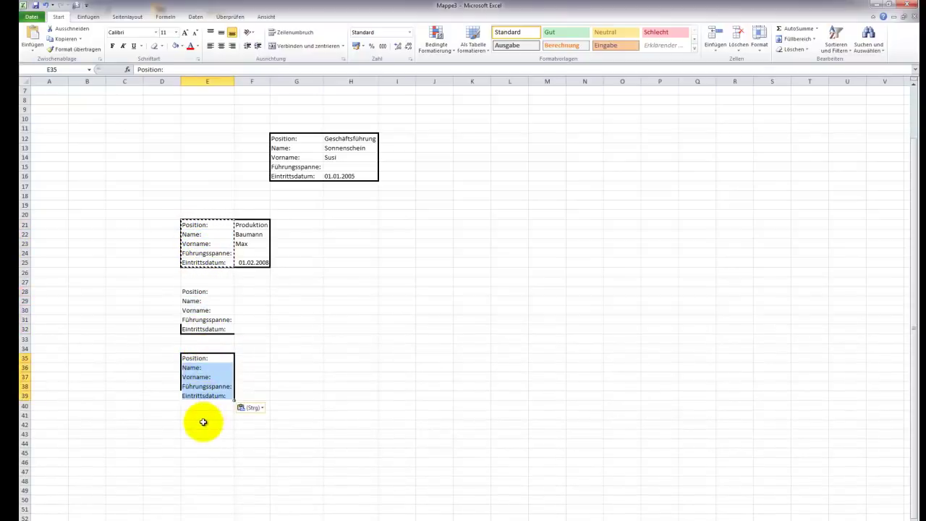
click(203, 423)
key(ctrl+v)
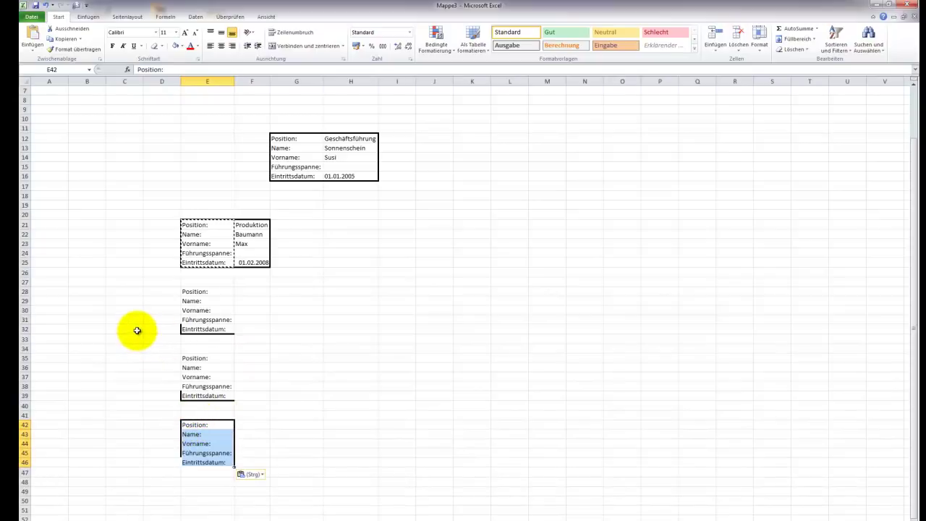
click(140, 330)
key(Escape)
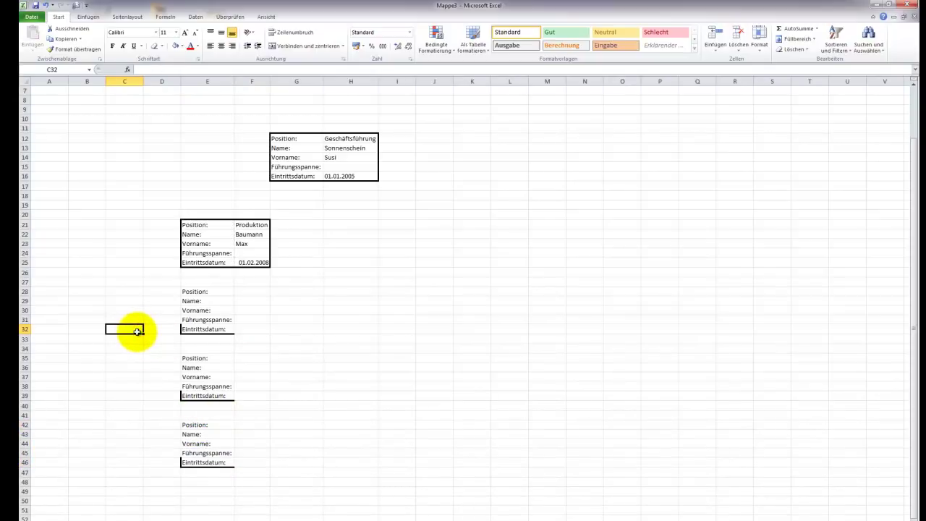
click(250, 293)
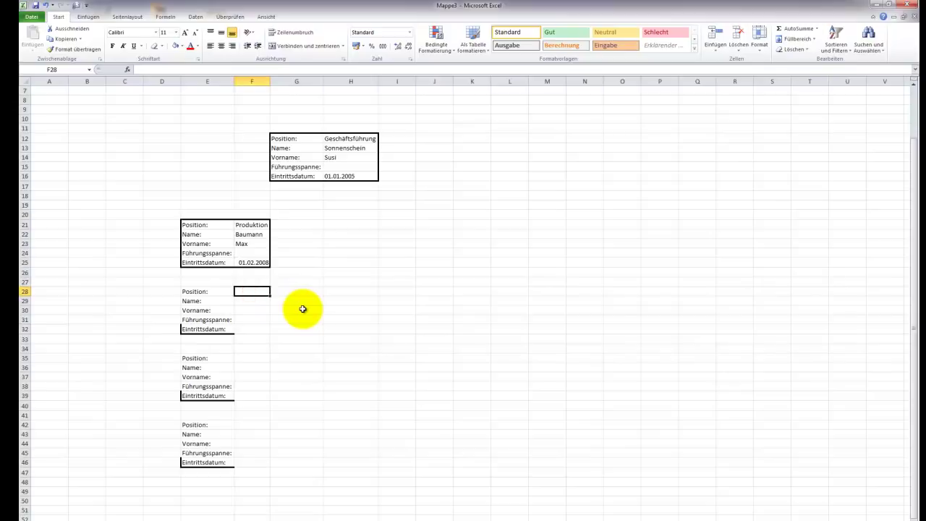
- Enter the positions Werk1, Werk 2 and Service in F28, F35 and F42
text(WEr)
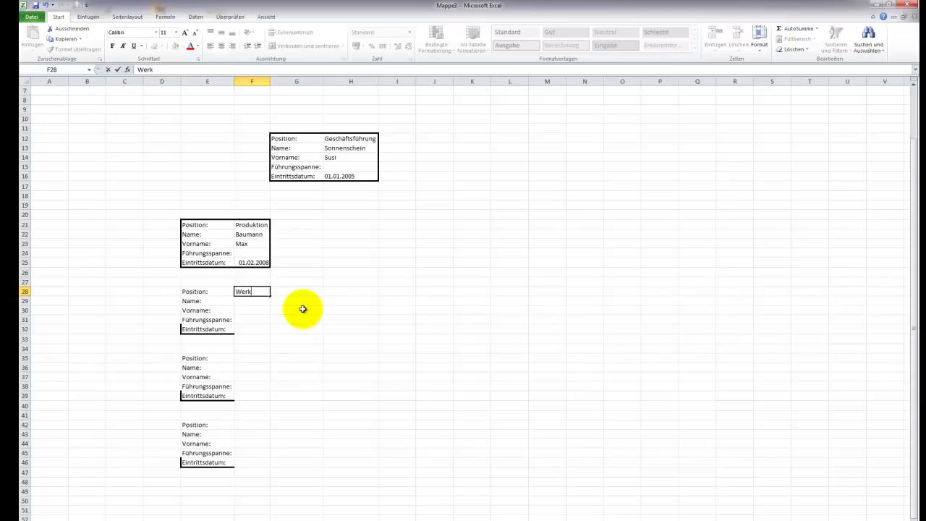
click(243, 357)
text(WEr)
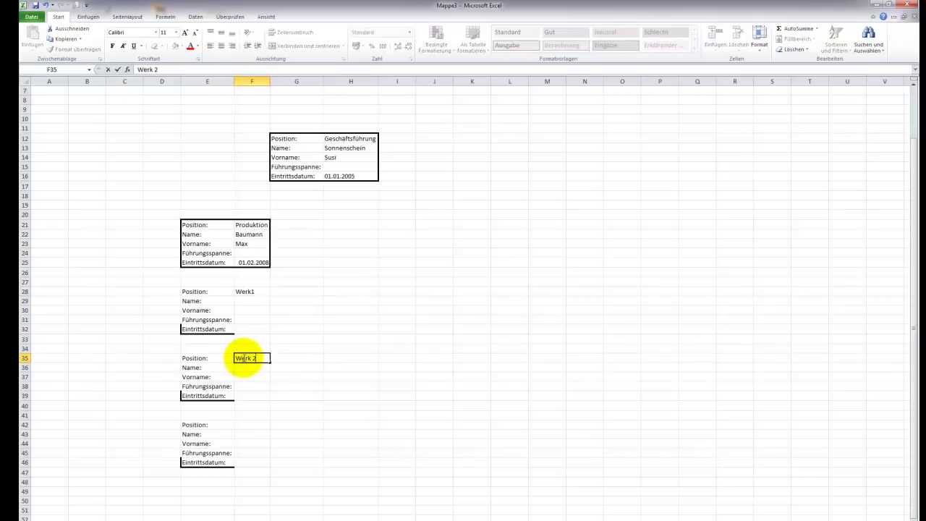
click(262, 425)
text(Service)
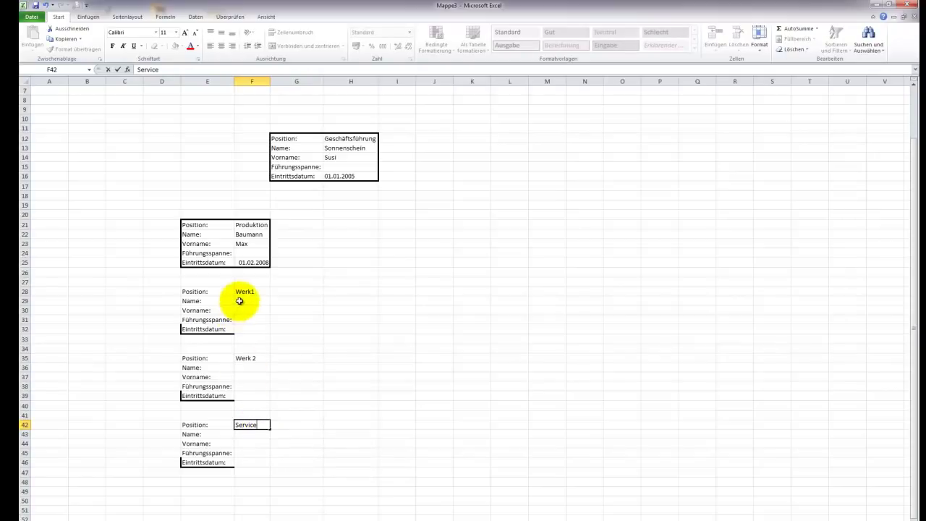
- Fill the Name cells of the three new boxes with placeholder text asdfsdaf
click(240, 300)
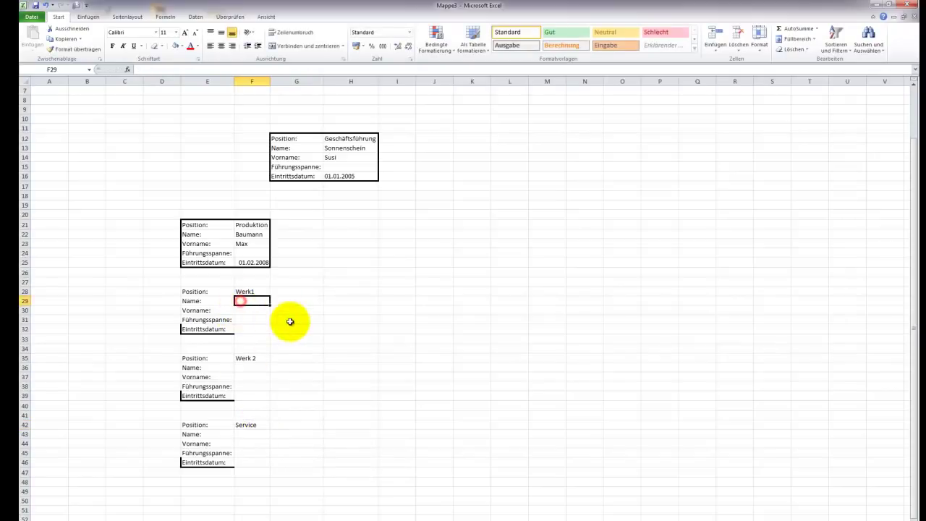
text(asdfsdaf)
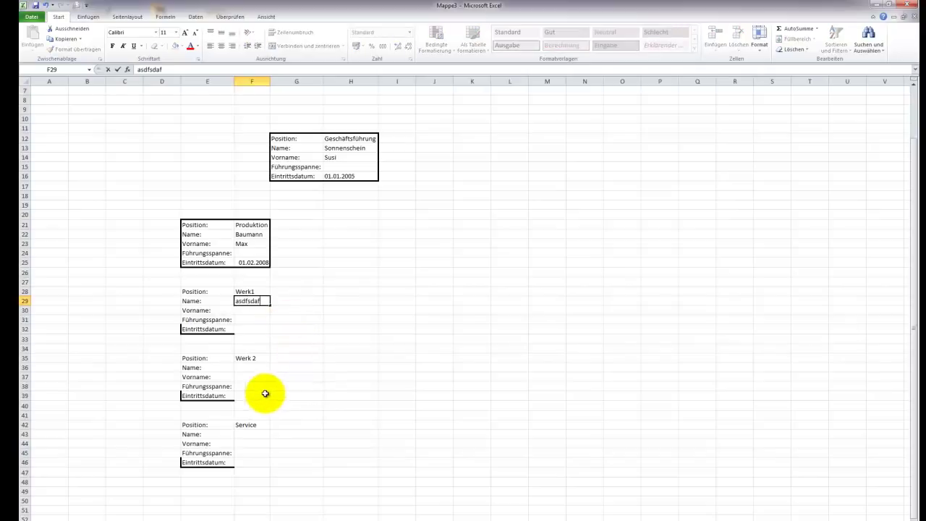
click(246, 369)
text(asdfsdaf)
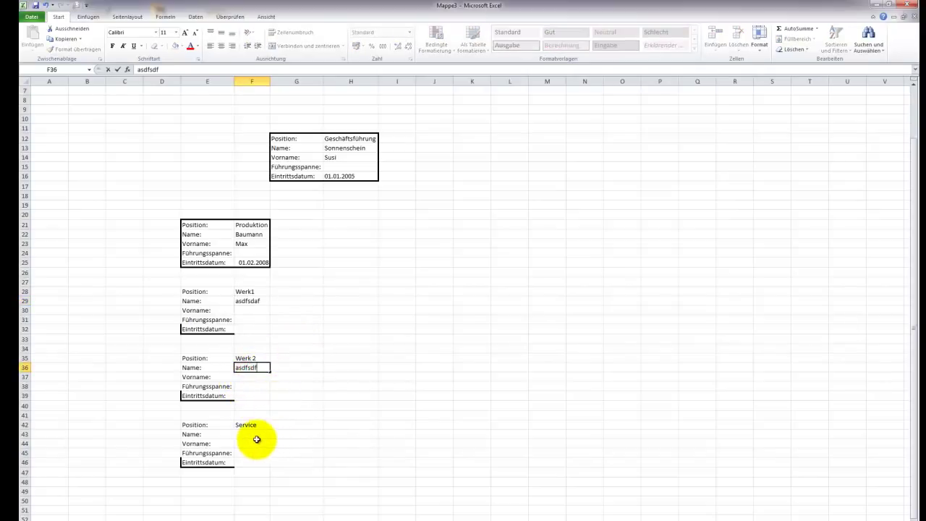
click(254, 434)
text(asdfsdaf)
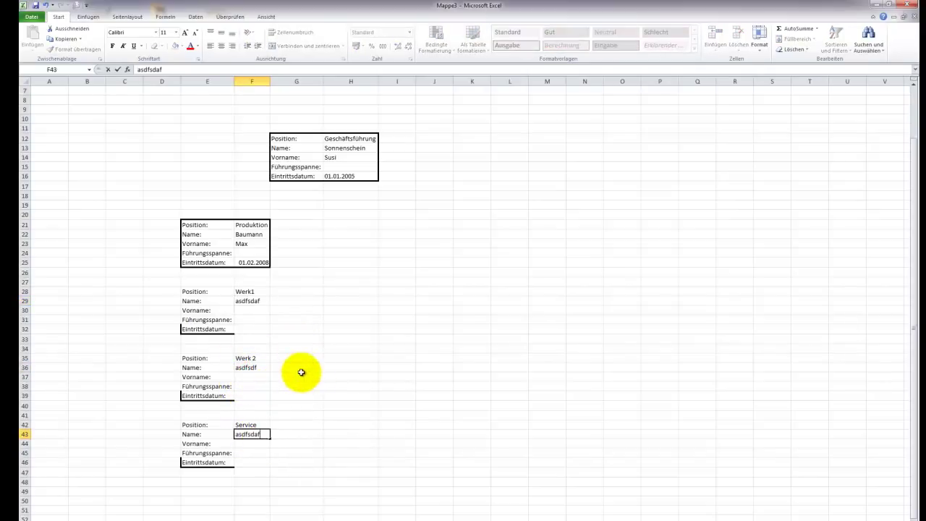
click(312, 414)
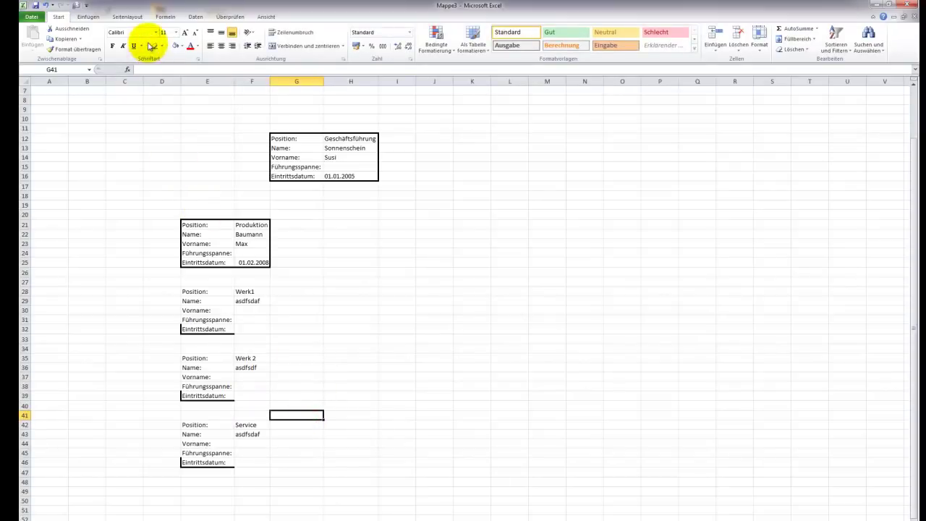
- Draw thick outlines around the Service and Werk 2 boxes and erase a stray inner line
click(161, 47)
click(160, 48)
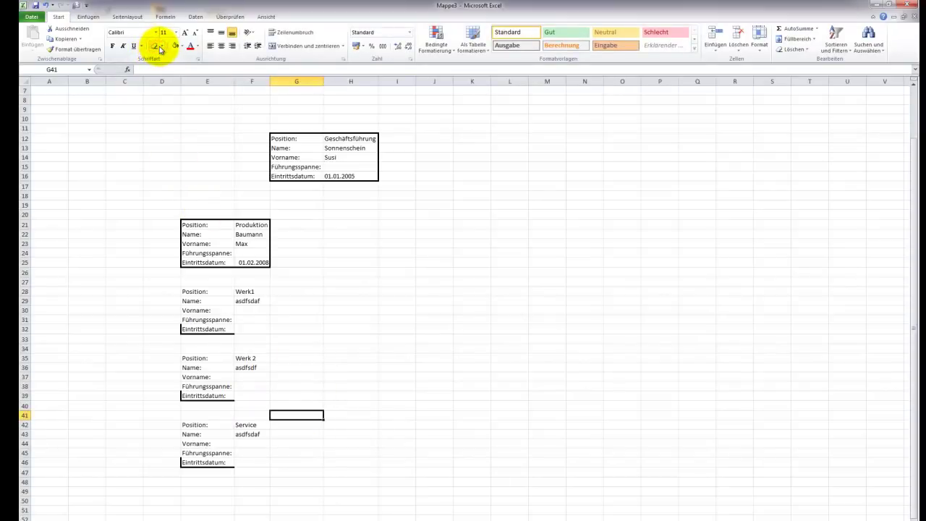
click(161, 48)
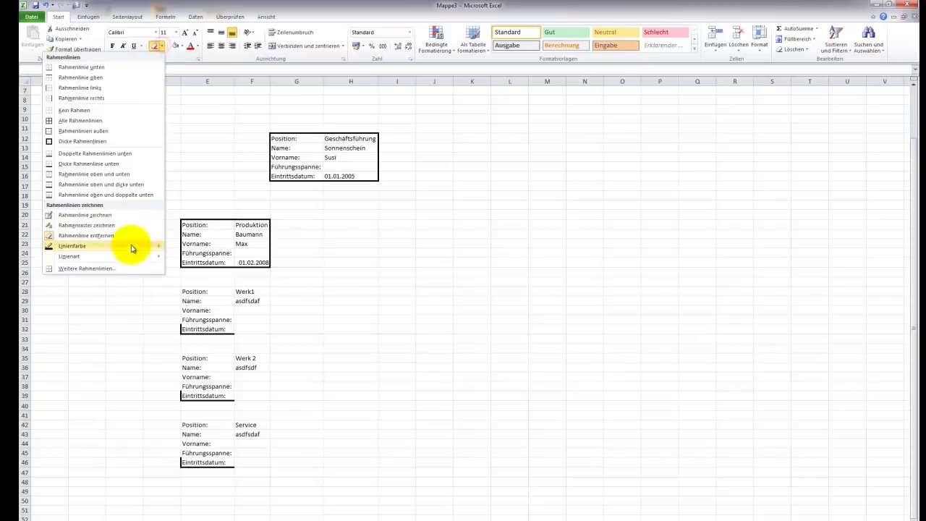
mouse_move(101, 257)
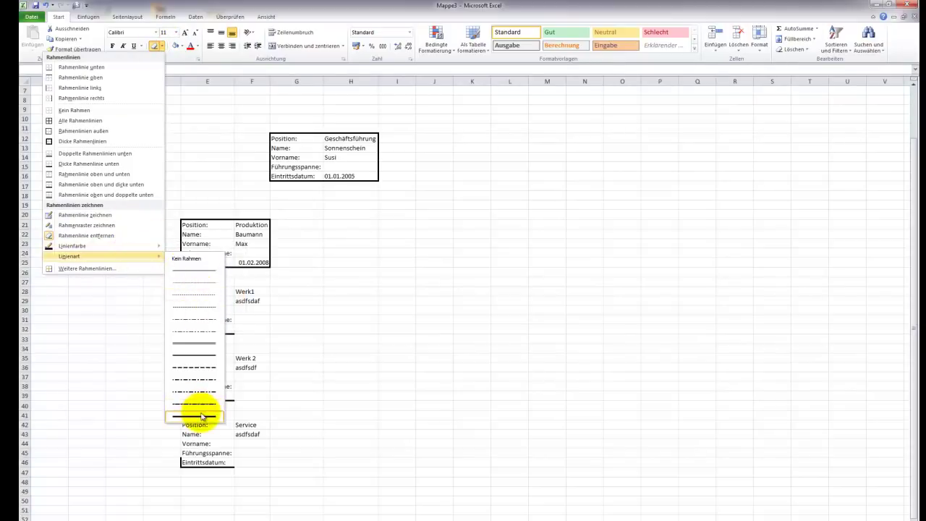
click(194, 417)
mouse_move(180, 423)
mouse_down()
mouse_move(184, 450)
mouse_move(273, 420)
mouse_move(247, 467)
mouse_up()
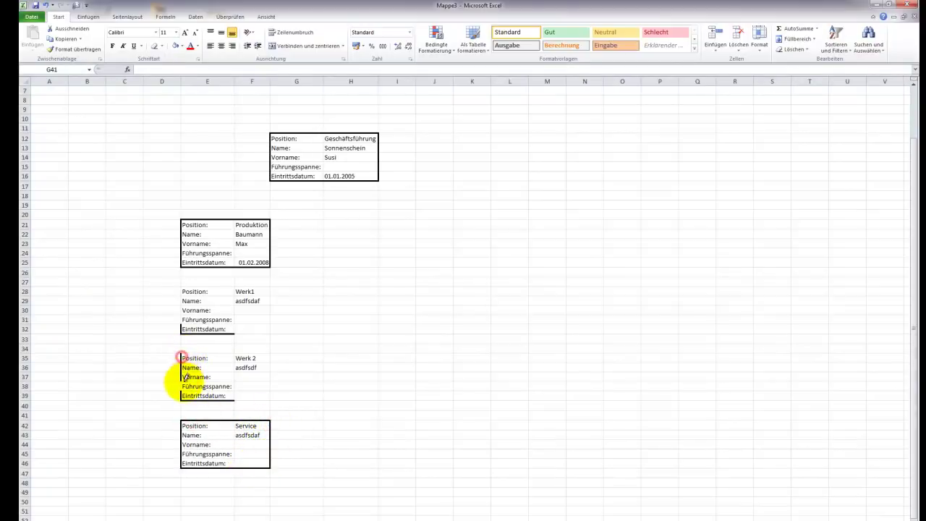
mouse_move(184, 351)
mouse_down()
mouse_move(276, 351)
mouse_move(269, 397)
mouse_up()
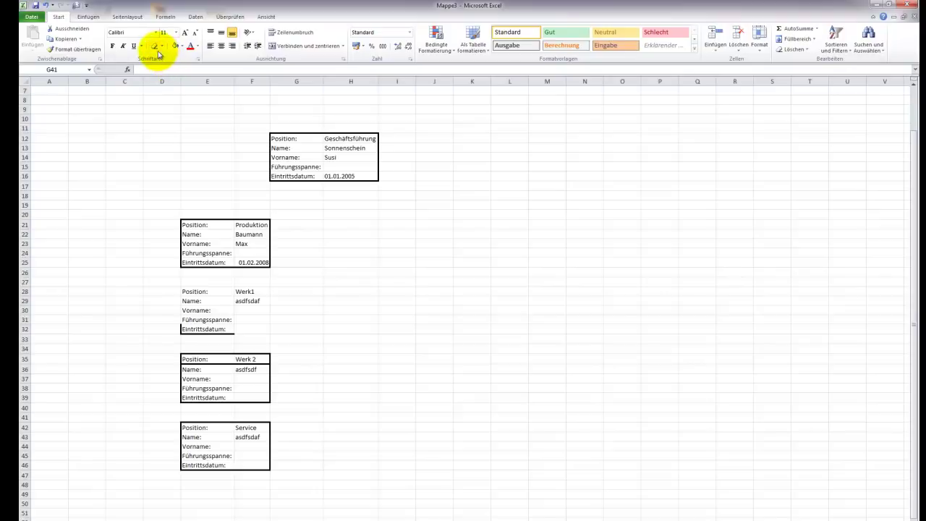
click(155, 47)
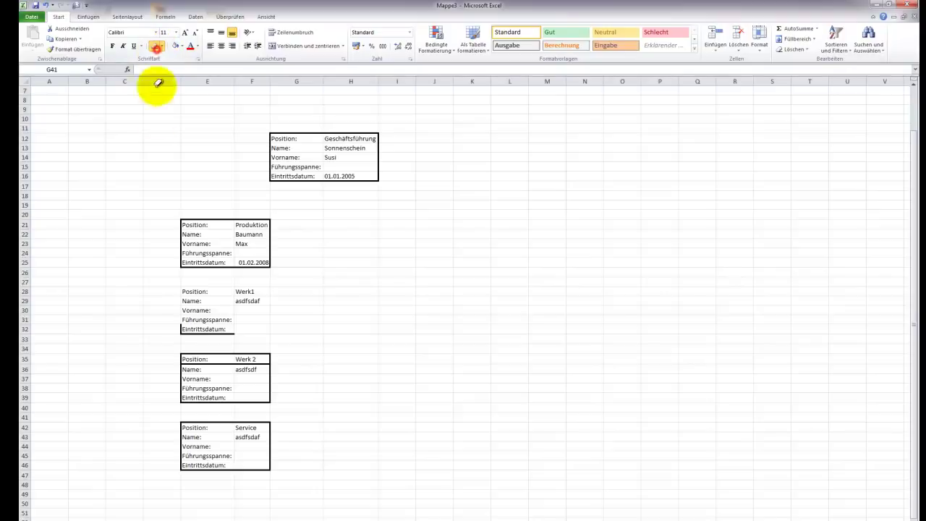
click(242, 363)
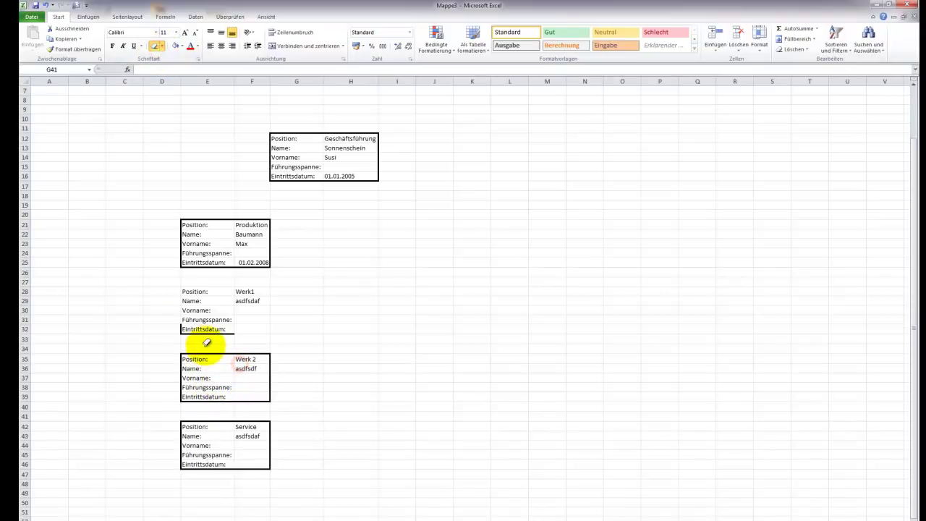
- Draw thick left and top edges around the Werk1 box
click(163, 46)
mouse_move(102, 256)
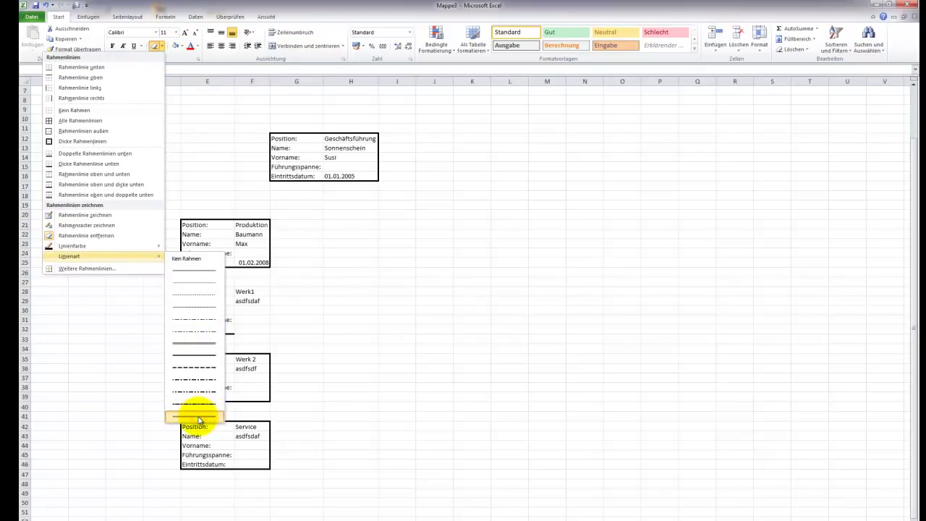
click(201, 415)
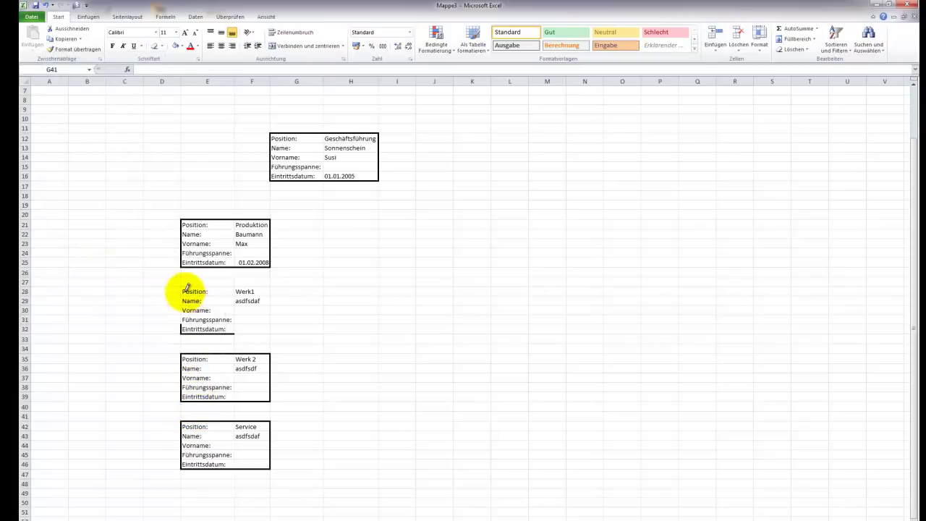
drag(185, 287, 182, 333)
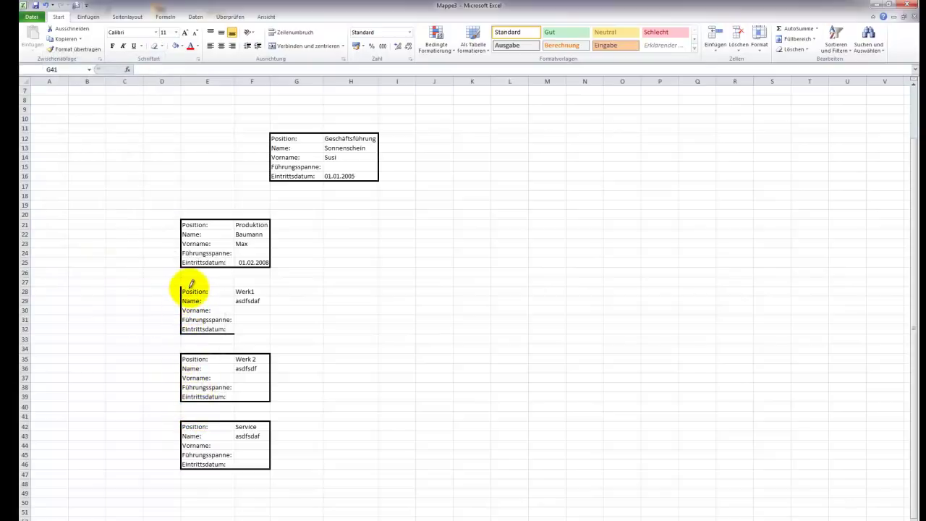
mouse_move(190, 288)
mouse_down()
mouse_move(267, 288)
mouse_move(270, 332)
mouse_move(242, 332)
mouse_up()
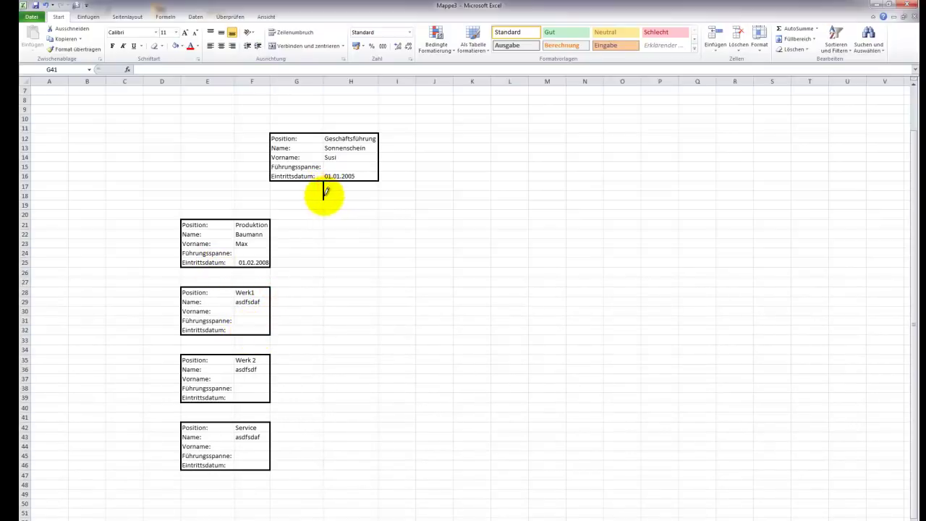
- Draw a vertical connector from Geschäftsführung down to the Produktion box
mouse_move(326, 191)
mouse_down()
mouse_move(192, 183)
mouse_move(322, 195)
mouse_move(171, 191)
mouse_move(145, 200)
mouse_move(134, 227)
mouse_move(166, 244)
mouse_up()
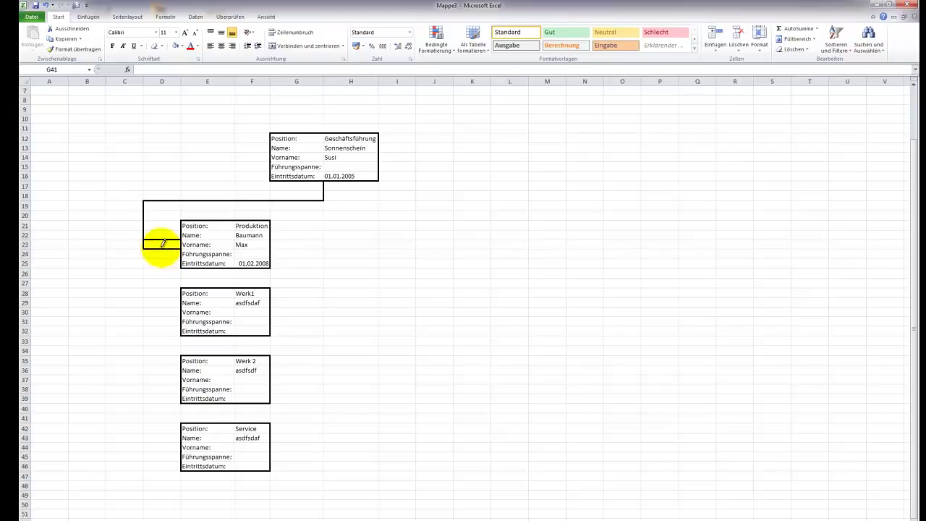
key(ctrl+z)
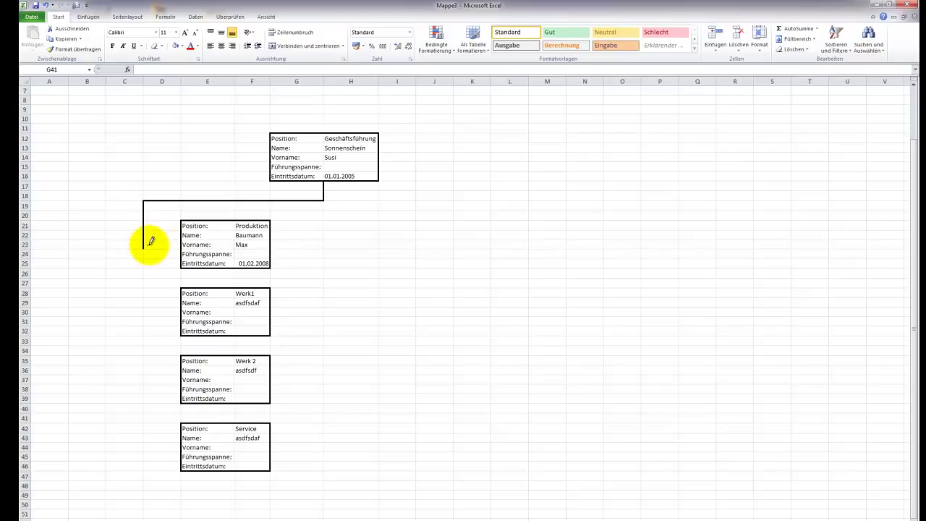
drag(232, 202, 235, 208)
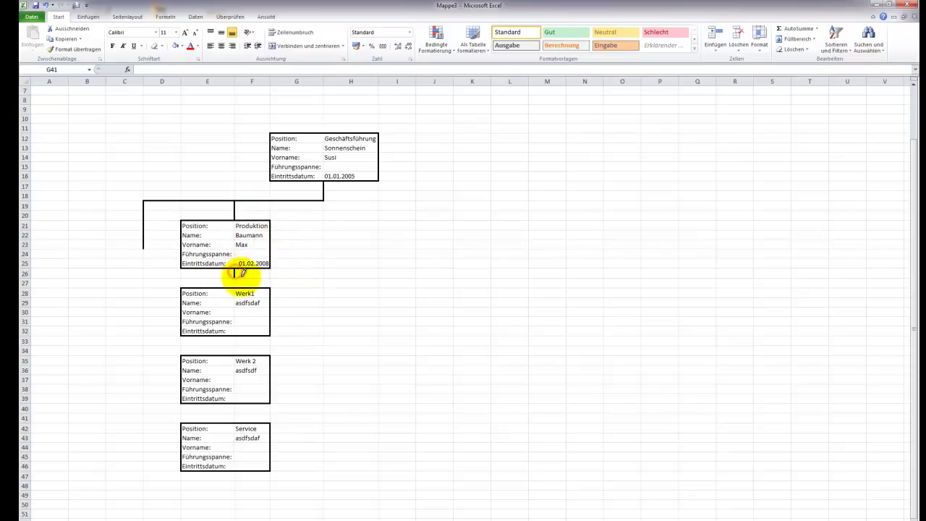
- Draw branch connectors from Produktion down to the Werk1, Werk 2 and Service boxes
drag(242, 272, 183, 273)
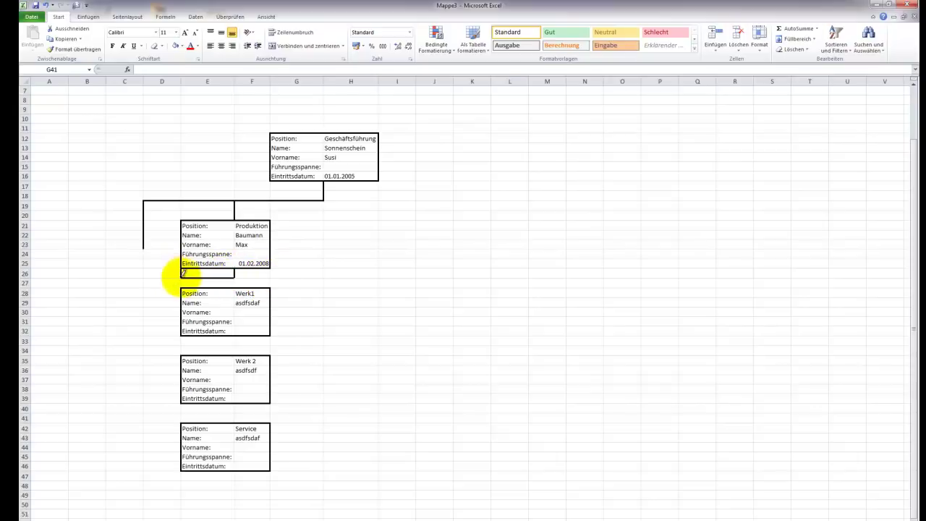
click(218, 277)
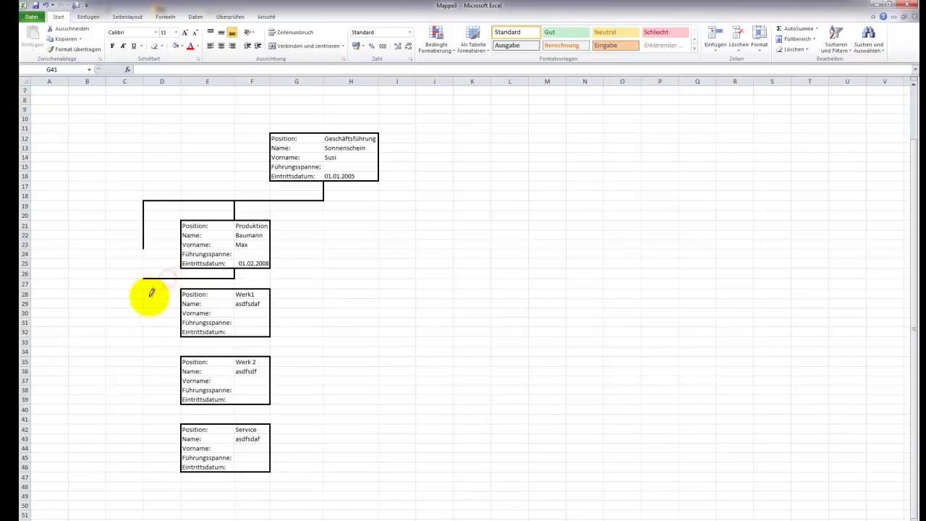
mouse_move(143, 278)
mouse_down()
mouse_move(146, 437)
mouse_move(154, 448)
mouse_up()
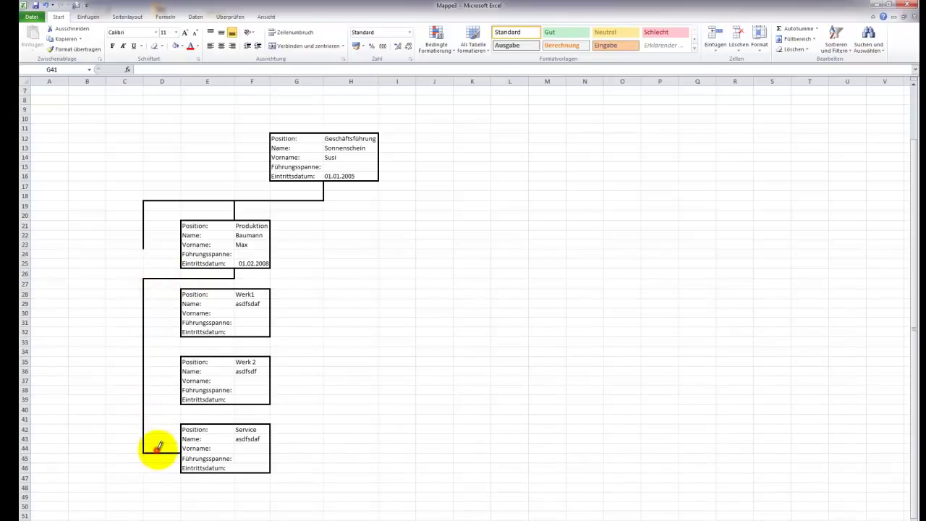
click(166, 374)
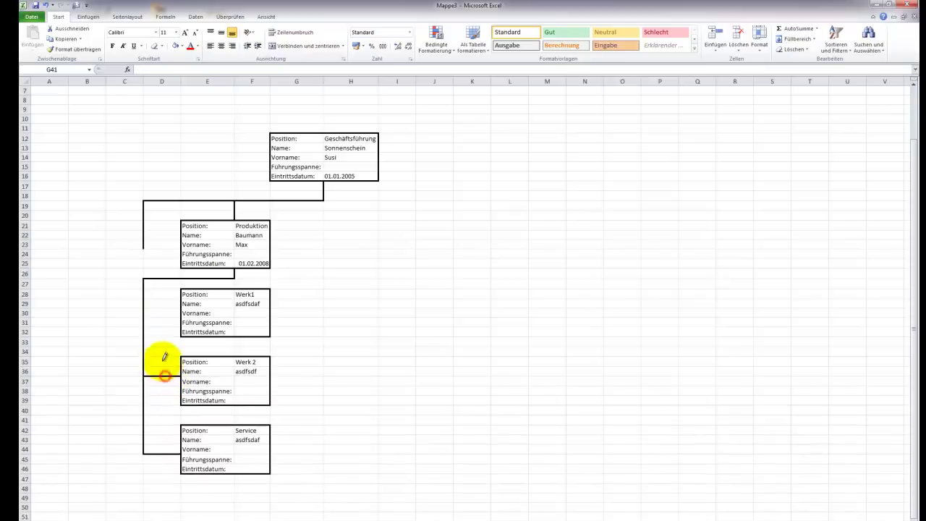
click(164, 306)
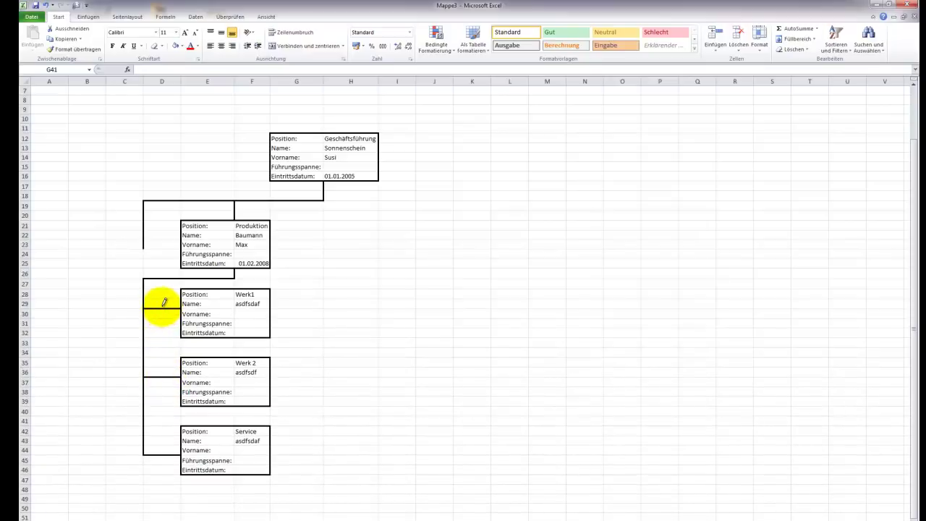
- Erase the old connector left of Produktion, leave border mode, and select E21:F25
click(154, 46)
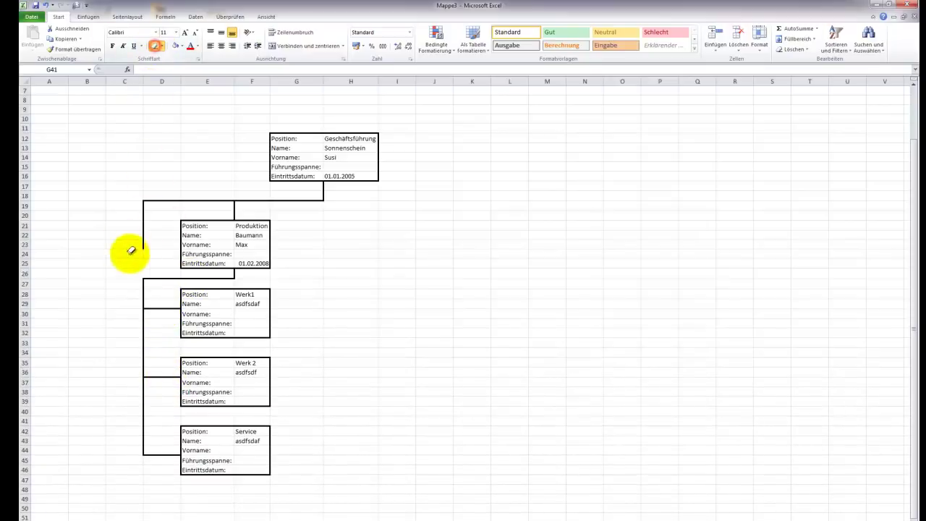
mouse_move(140, 248)
mouse_down()
mouse_move(149, 201)
mouse_move(190, 190)
mouse_up()
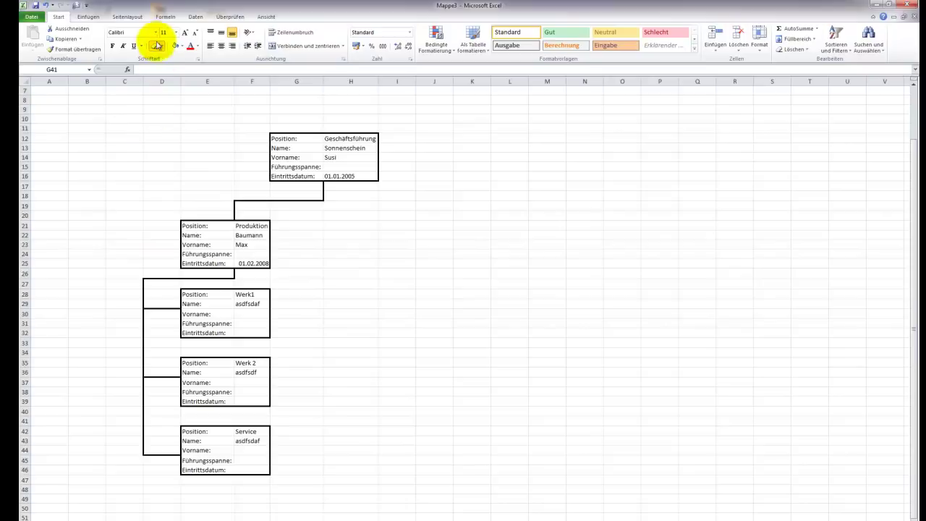
click(163, 46)
click(161, 46)
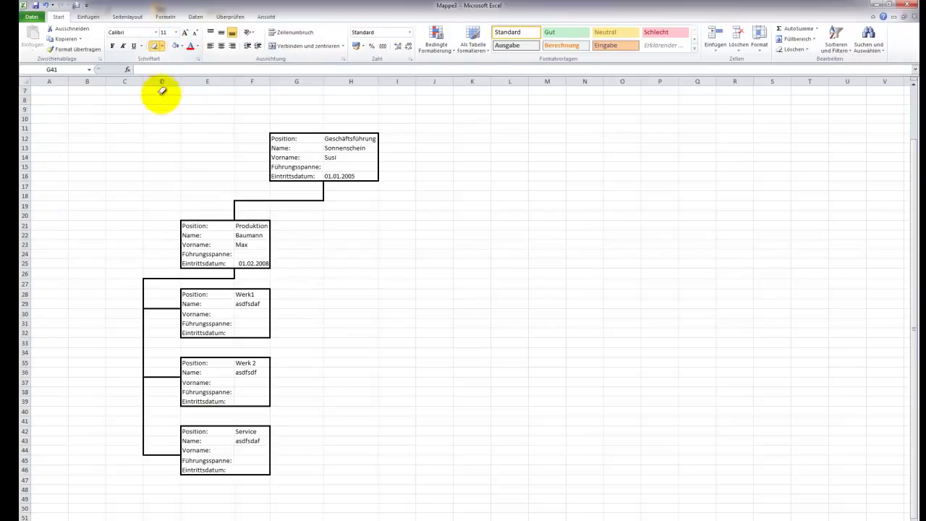
click(156, 47)
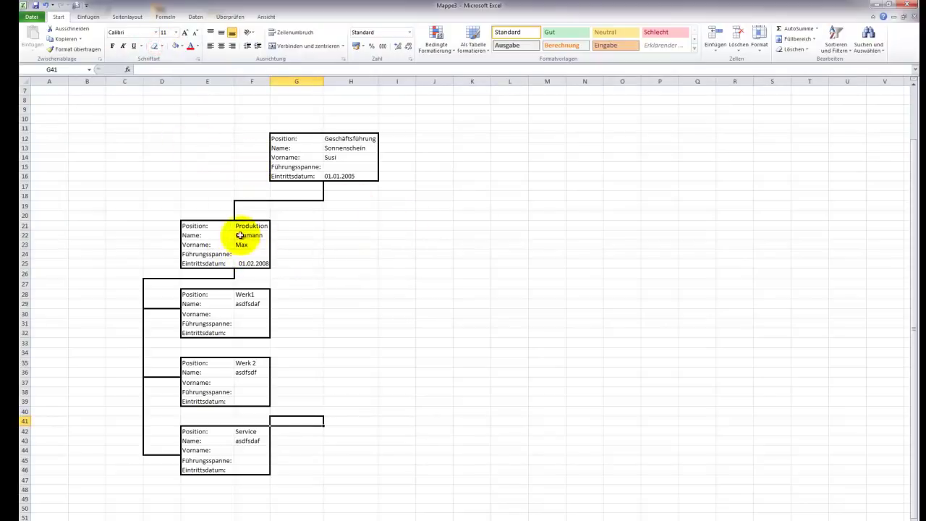
drag(195, 225, 243, 260)
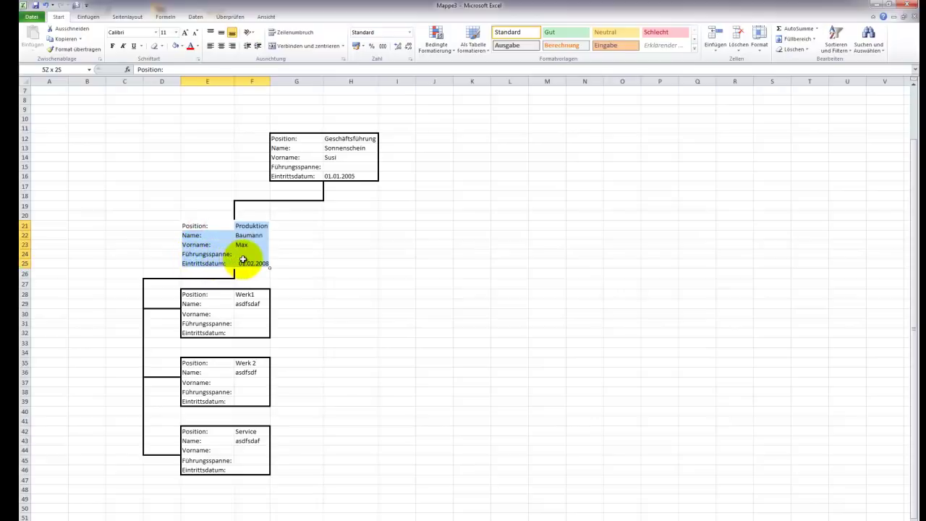
- Paste the Produktion box into H21 and change it to Vertrieb with a new surname and first name
key(ctrl+c)
click(353, 229)
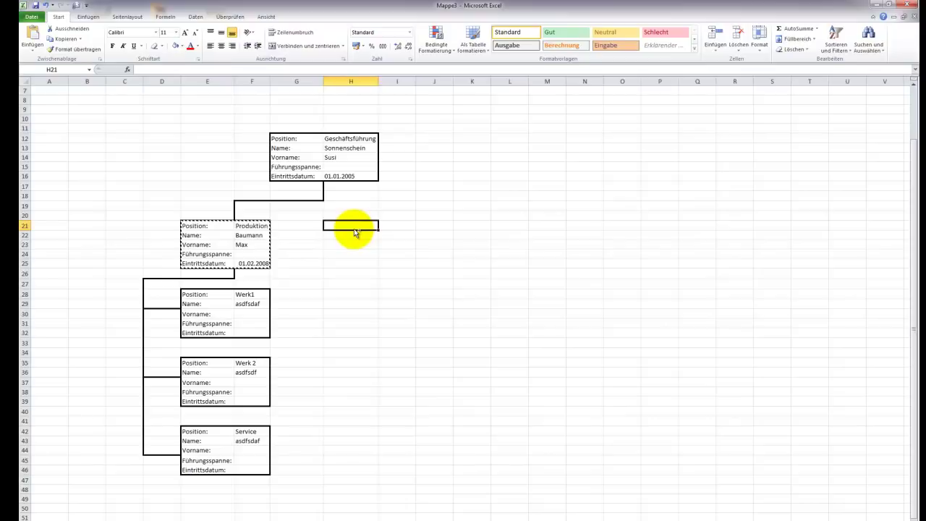
key(ctrl+v)
click(384, 225)
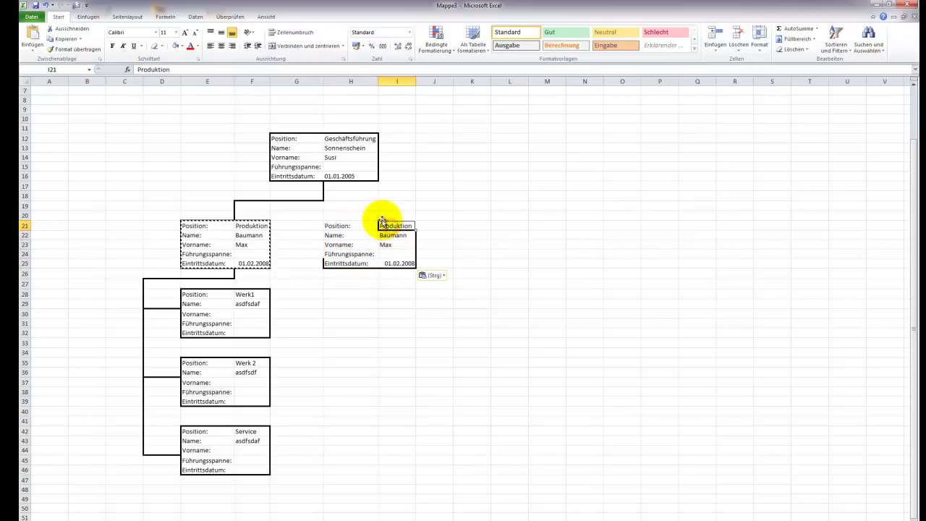
text(Vertrieb)
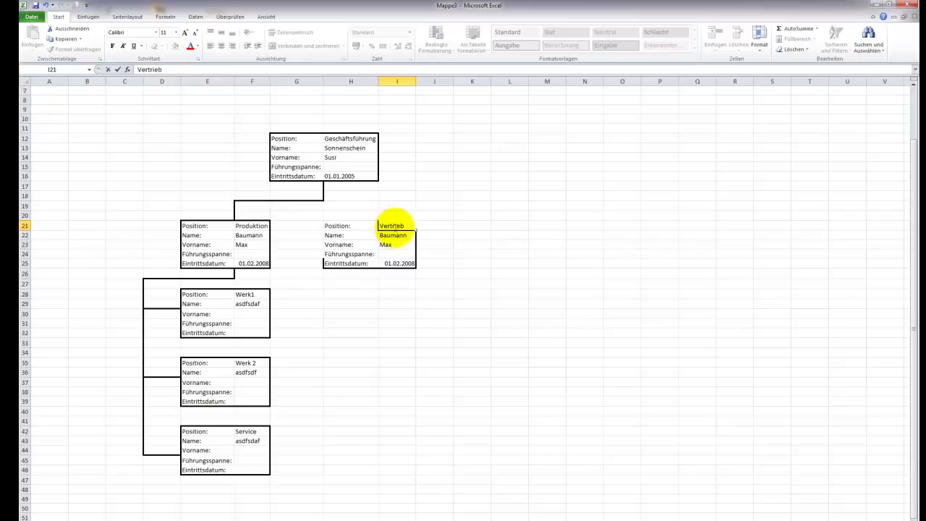
click(393, 234)
text(Kau)
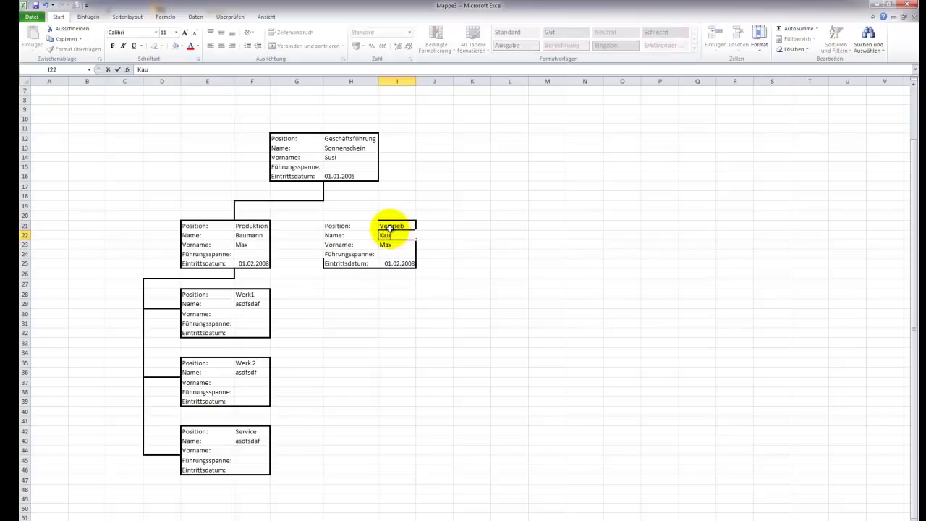
text(fmann)
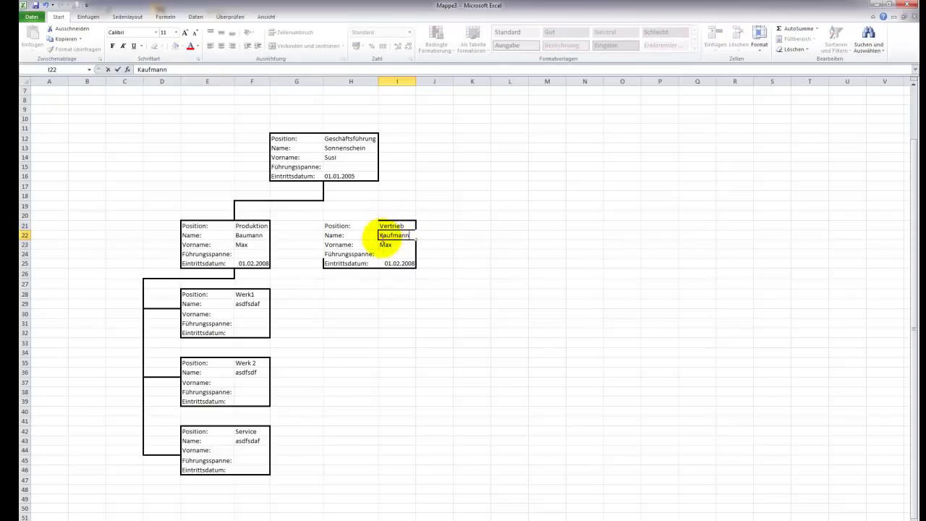
click(389, 245)
text(Heinz)
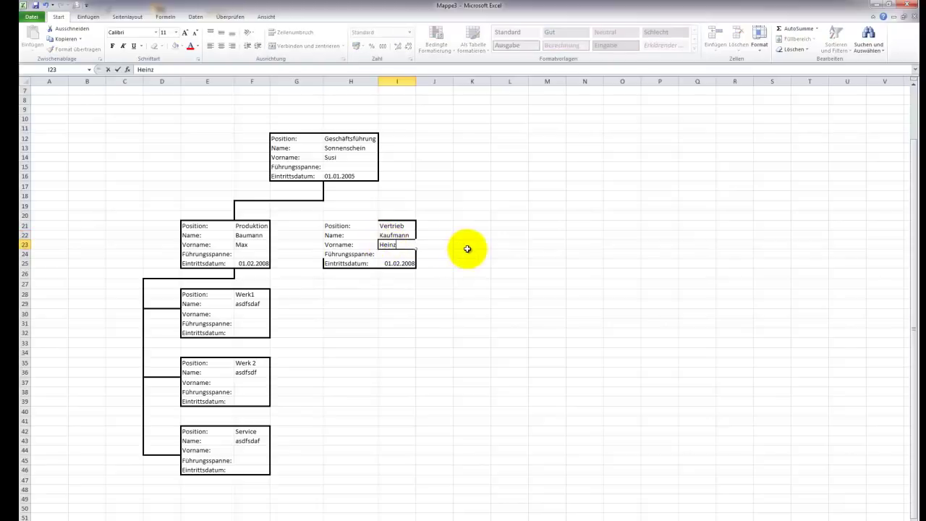
click(471, 246)
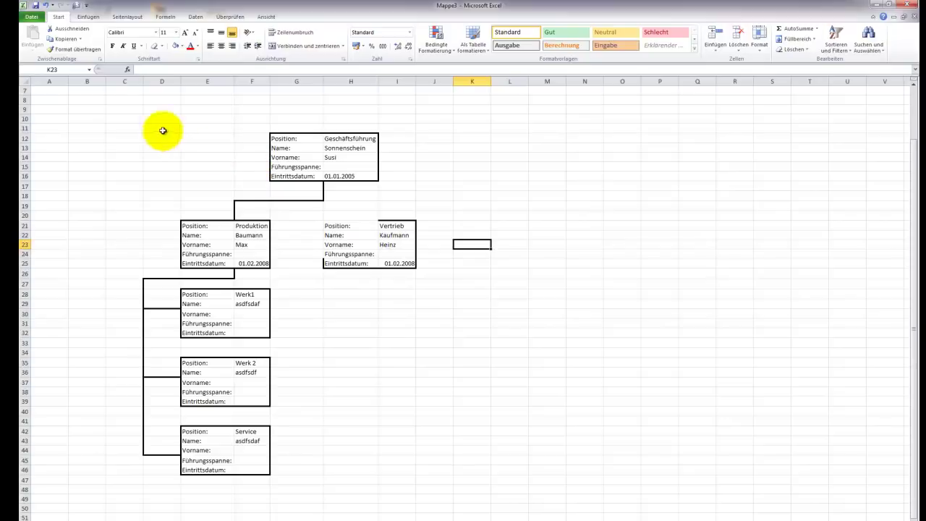
- Draw a thick connector line from Geschäftsführung across and down to the Vertrieb box
click(162, 49)
mouse_move(69, 257)
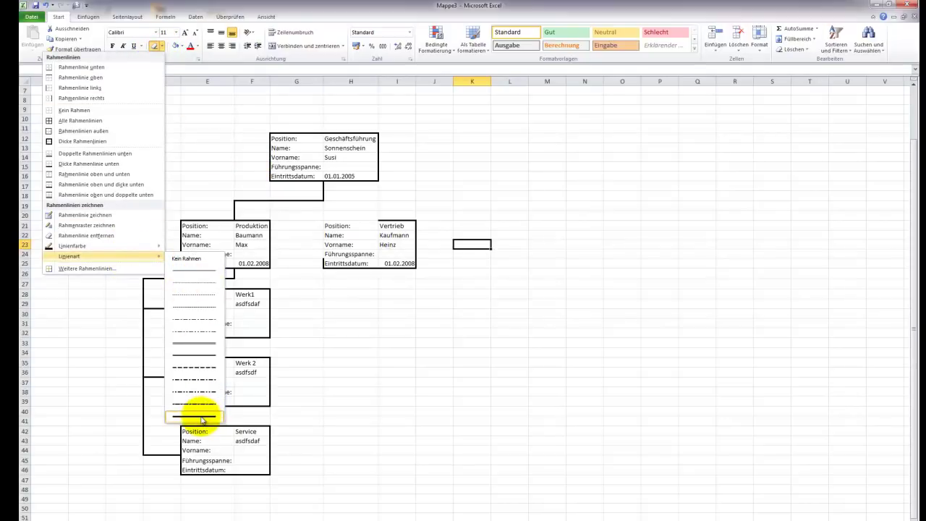
click(194, 417)
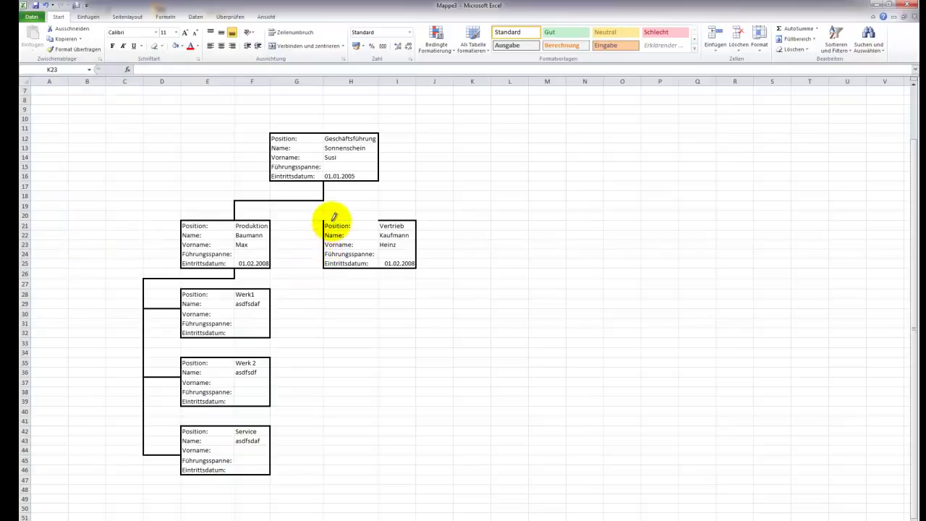
click(332, 220)
key(ctrl+z)
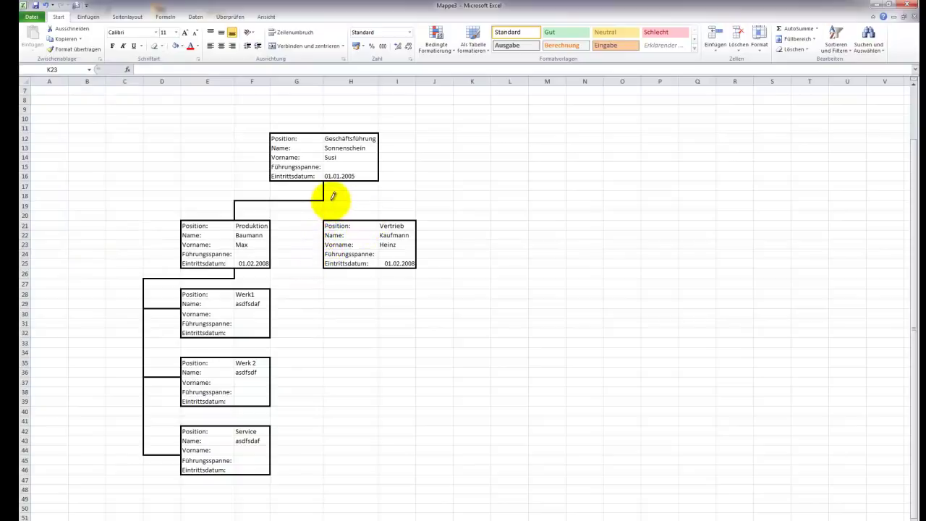
mouse_move(322, 199)
mouse_down()
mouse_move(379, 201)
mouse_move(379, 219)
mouse_up()
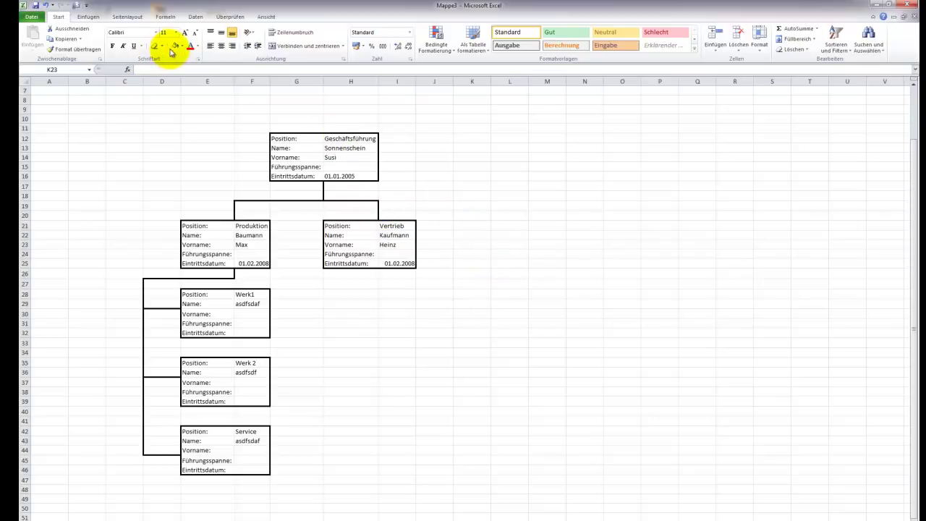
click(162, 46)
click(162, 48)
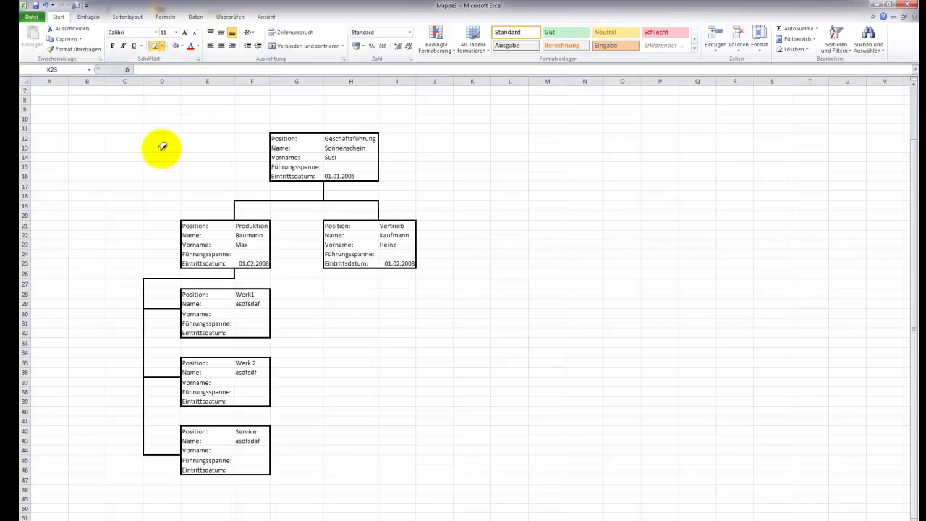
click(152, 48)
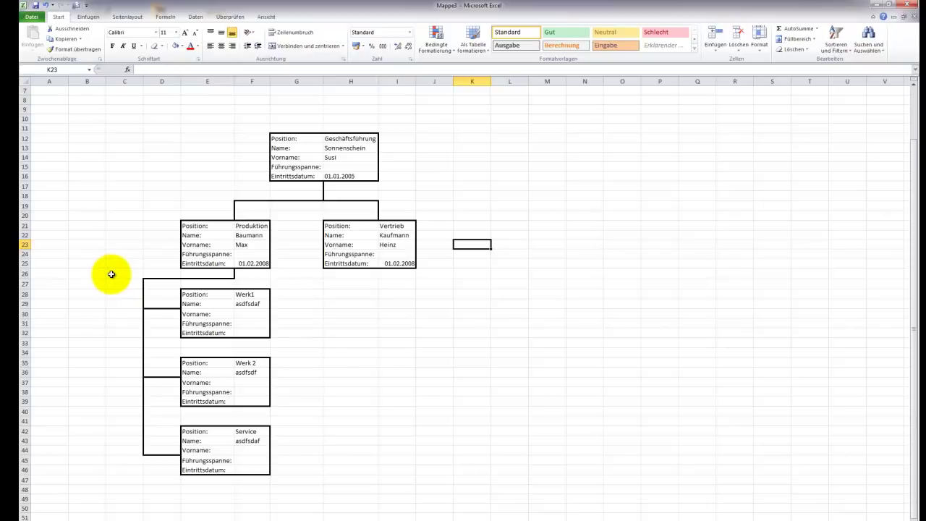
- Start an ANZAHL2 formula in Produktion's Führungsspanne cell F24
click(351, 314)
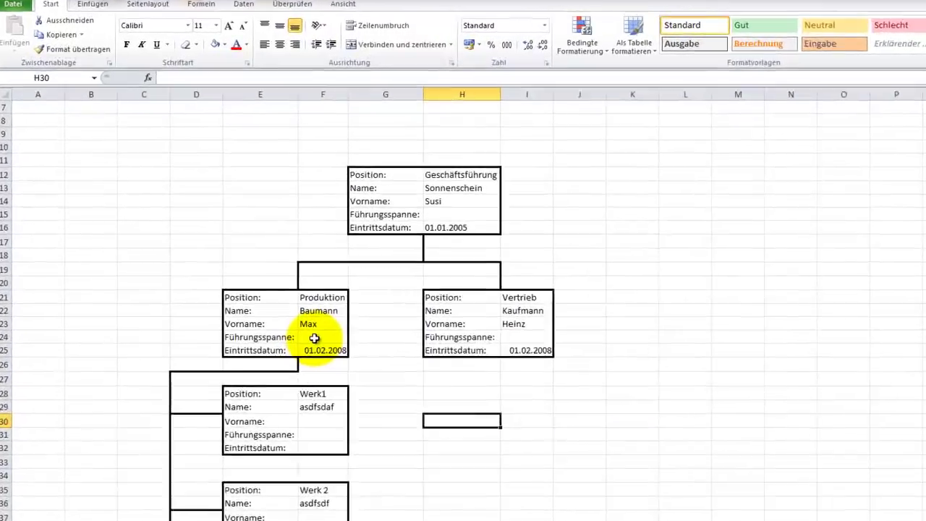
click(246, 254)
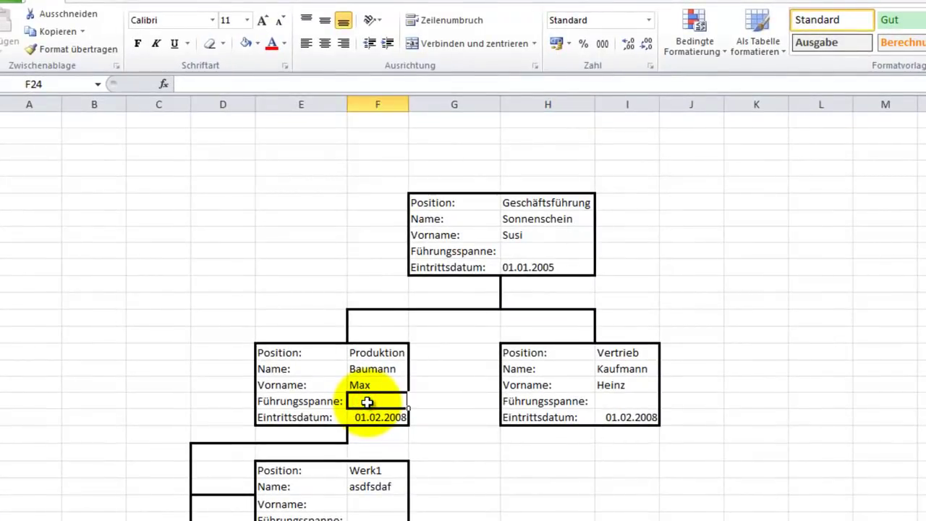
text(=A)
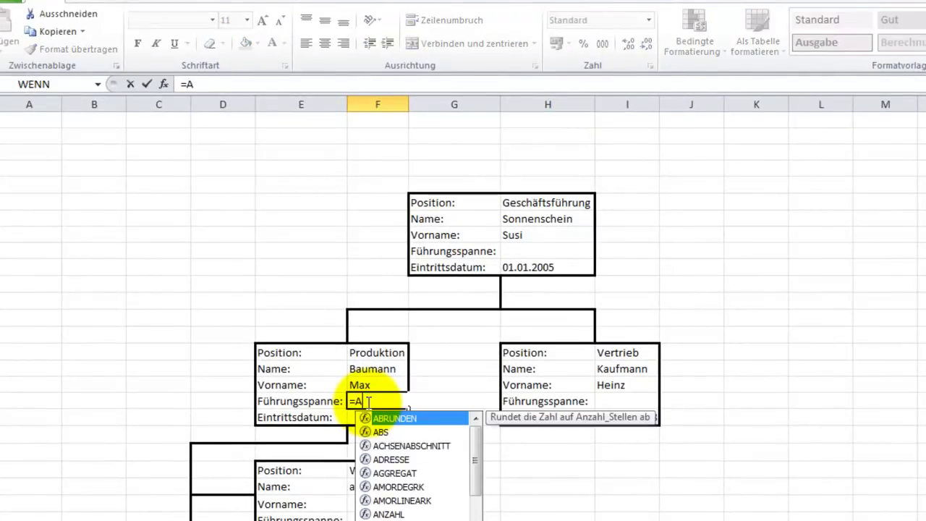
text(nzahlk)
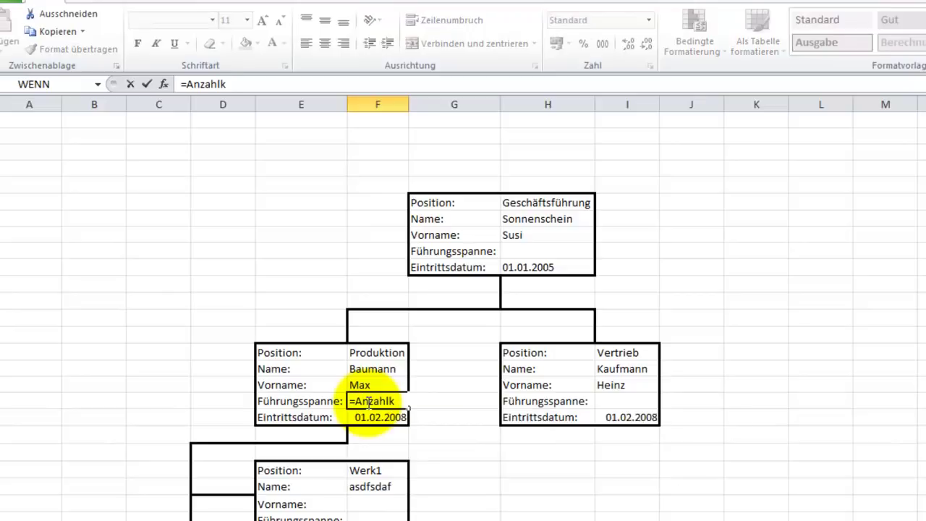
key(BackSpace)
text(h)
key(BackSpace)
key(Down)
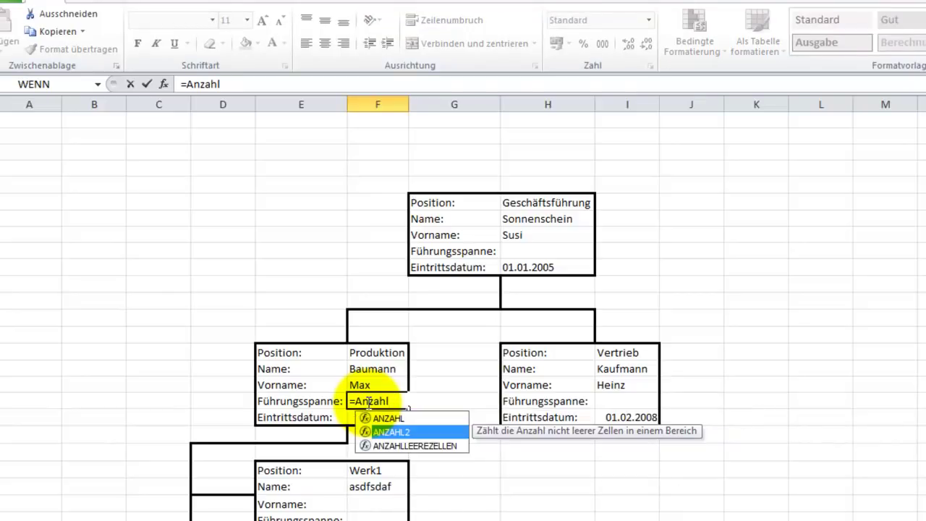
key(Up)
text(2)
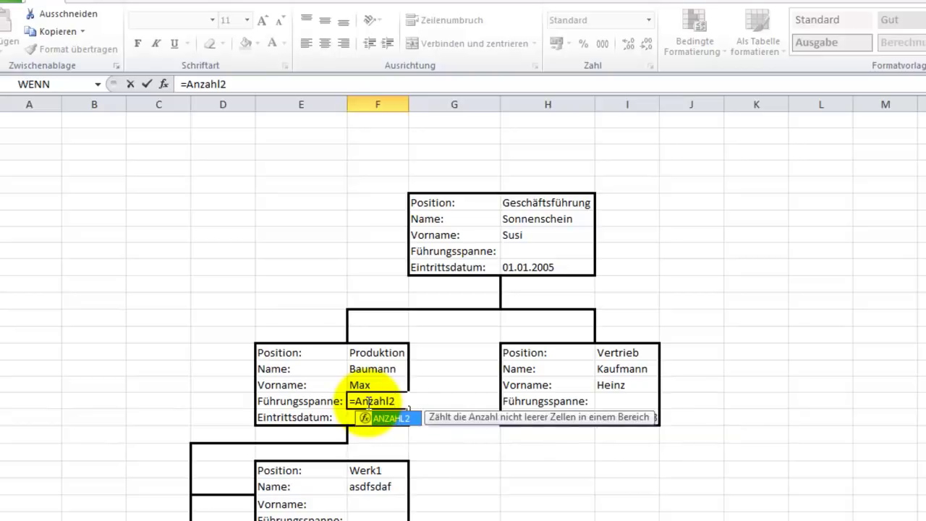
text(()
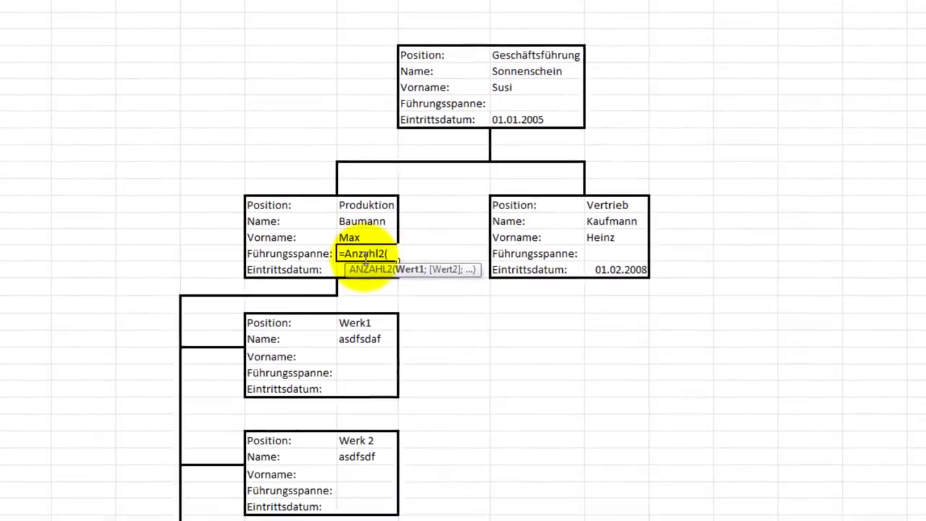
- Count the Werk1, Werk 2 and Service name cells (F29;F36;F43) so F24 shows 3
click(362, 328)
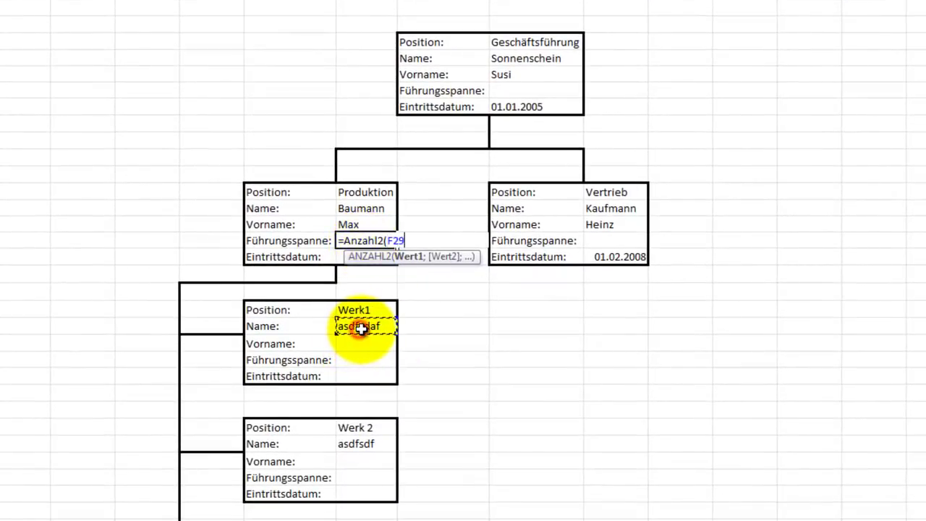
text(;)
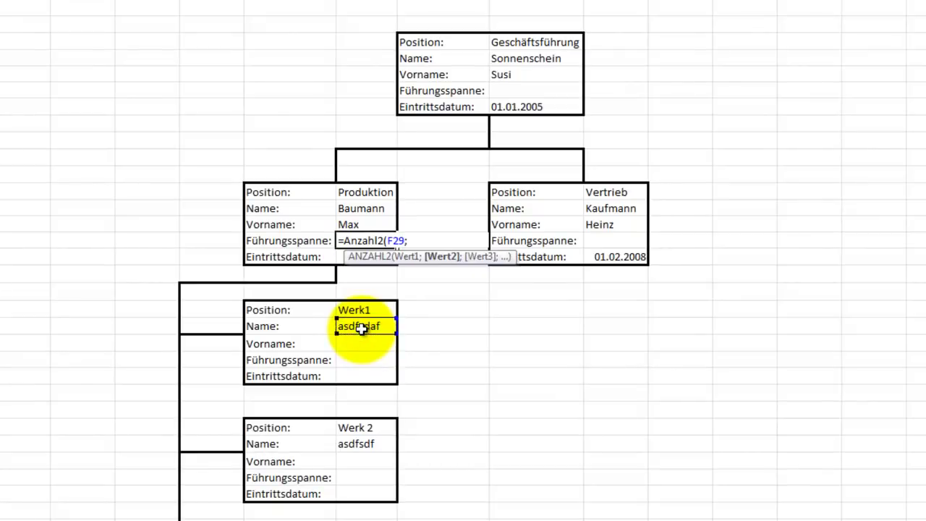
click(358, 442)
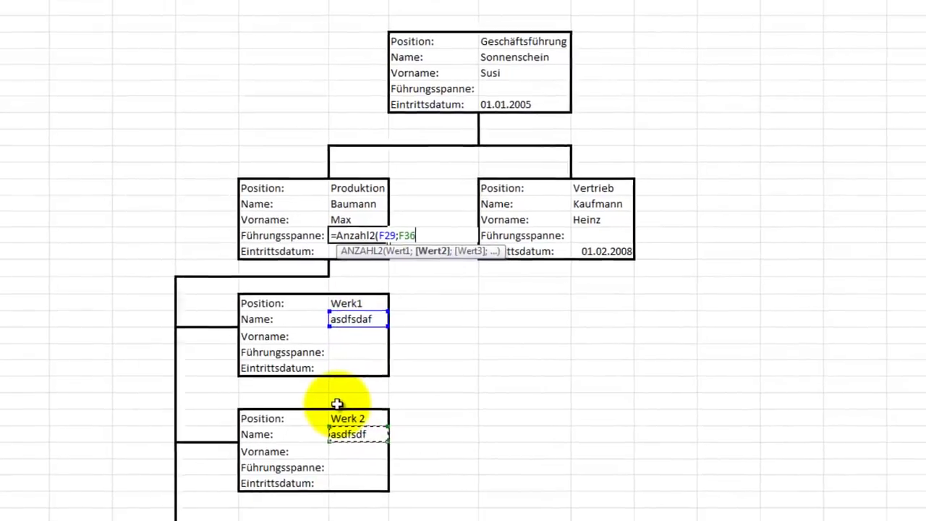
text(;)
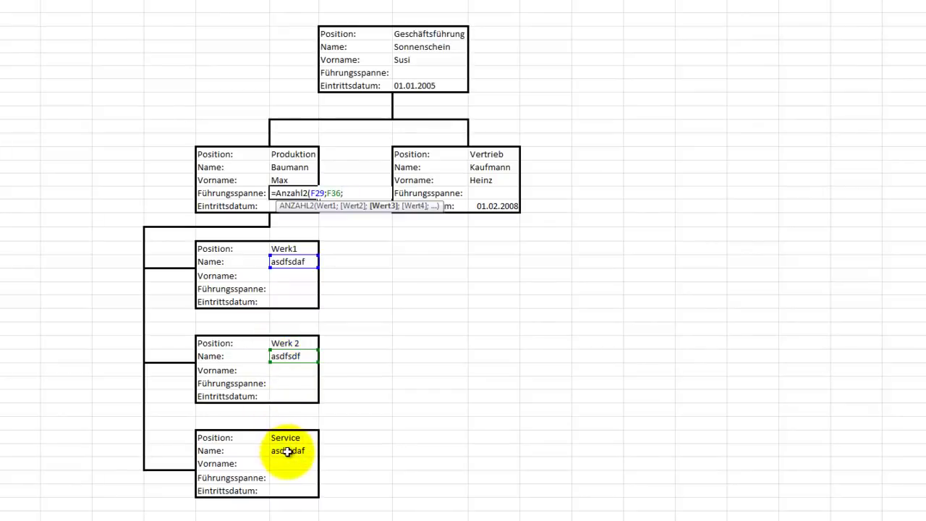
click(289, 451)
text())
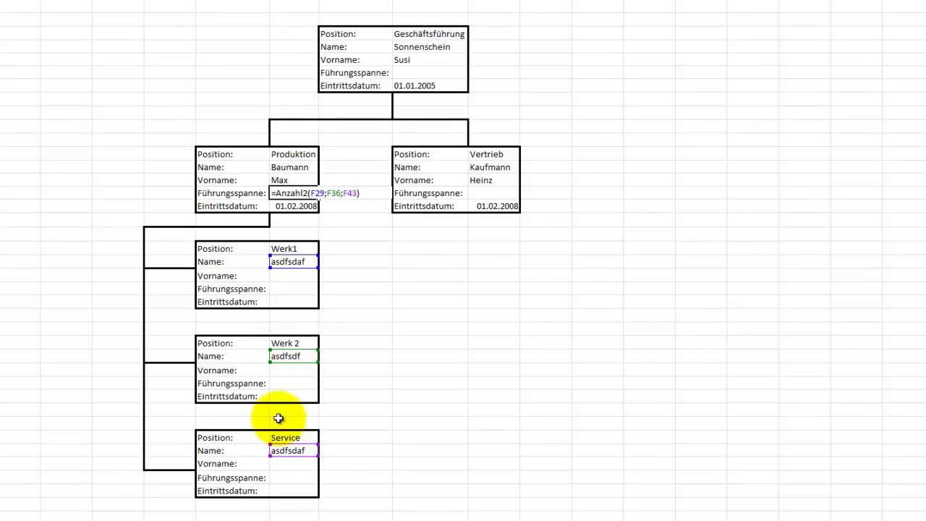
key(Return)
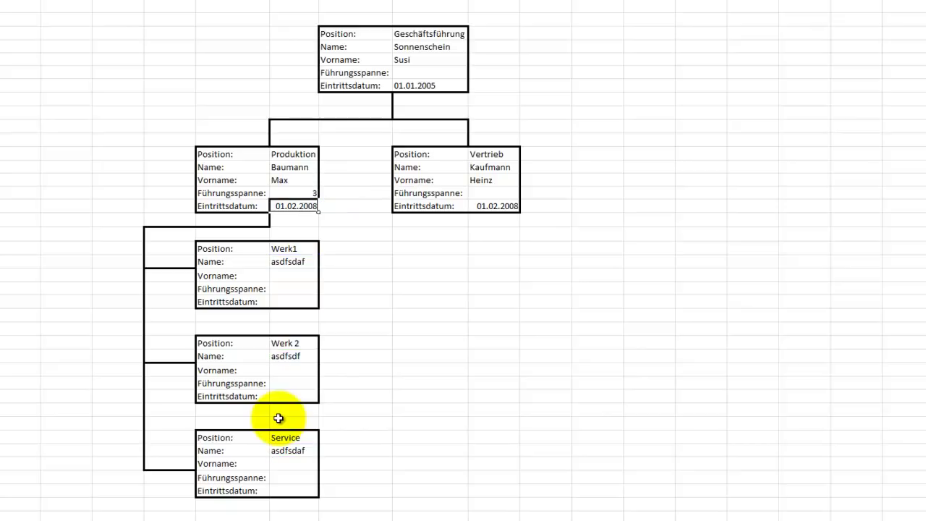
click(285, 192)
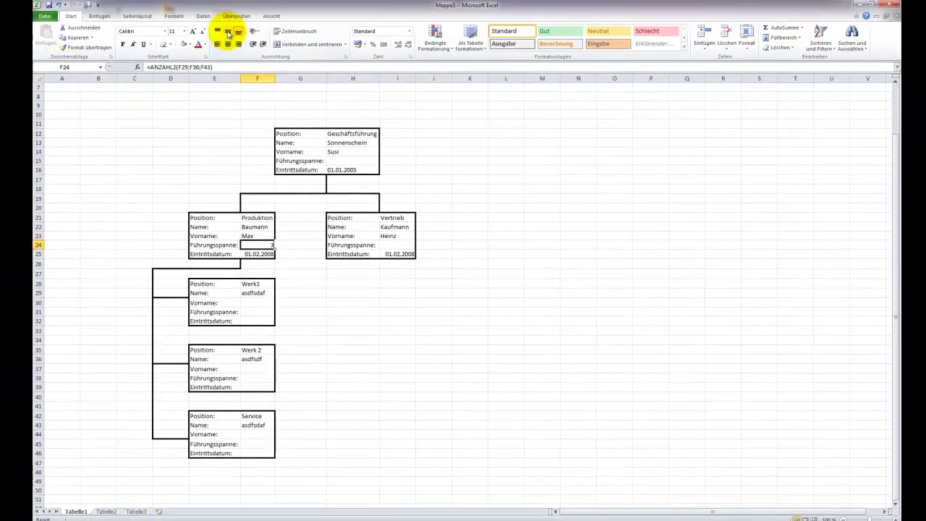
- Centre-align the value 3 in Produktion's Führungsspanne cell F24
click(228, 45)
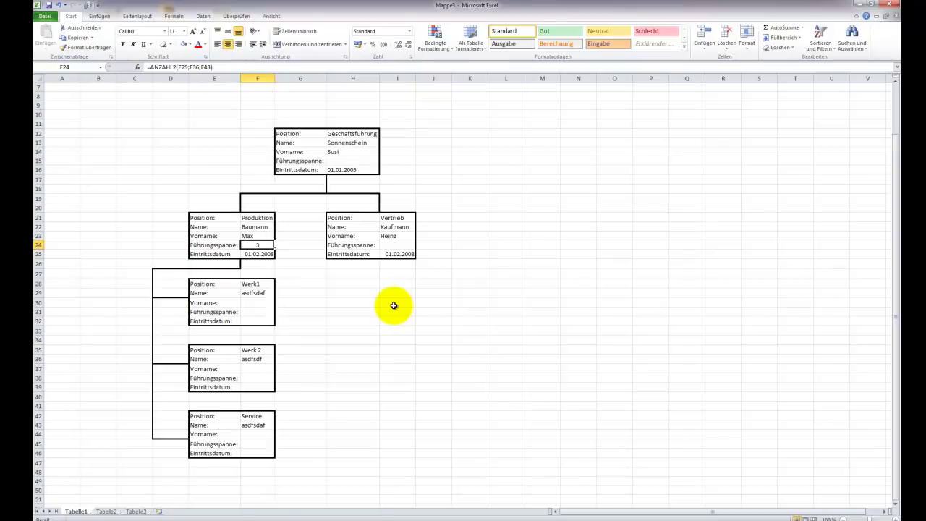
click(391, 303)
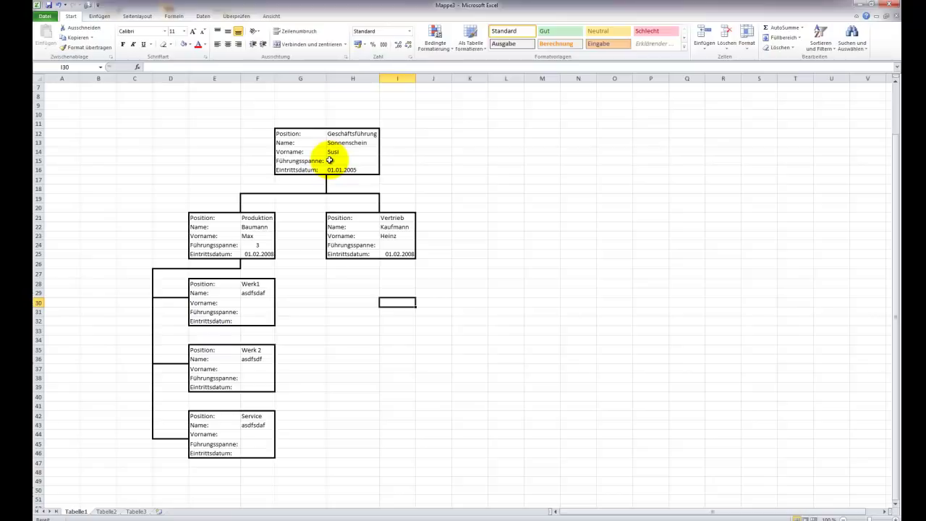
click(401, 247)
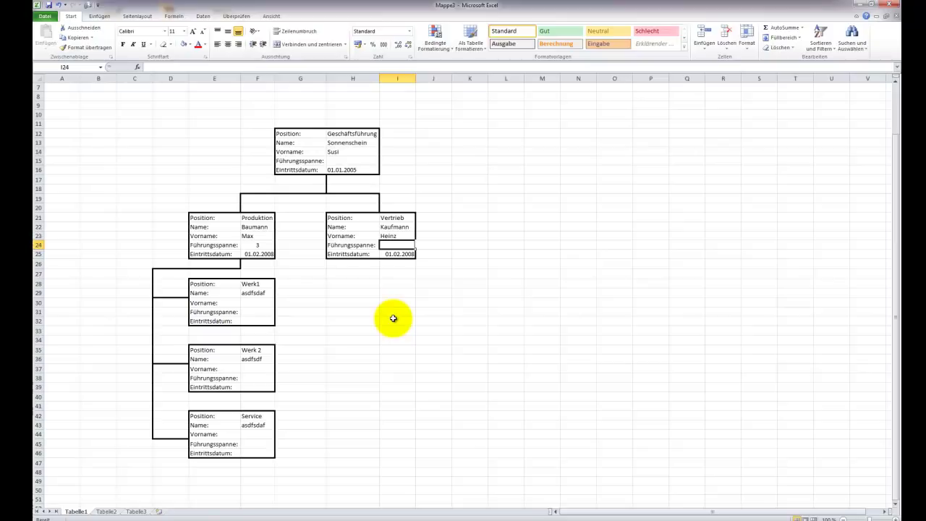
- Enter =F24+ANZAHL2(F22;I22) in H15 so Geschäftsführung's span shows 5
click(337, 161)
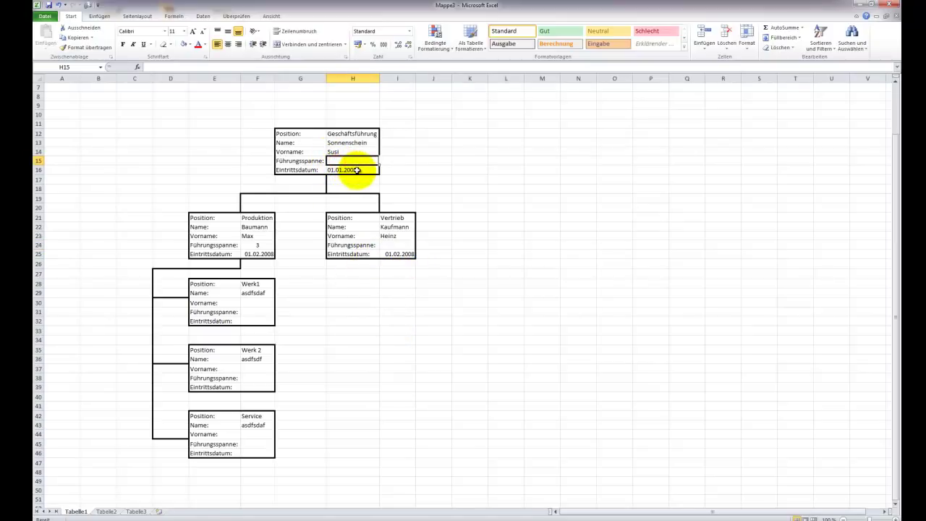
text(=)
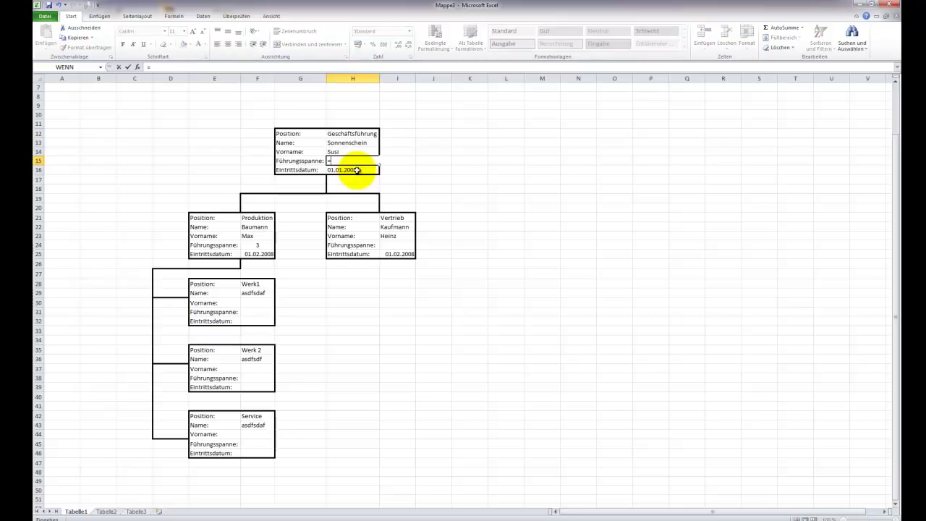
click(250, 245)
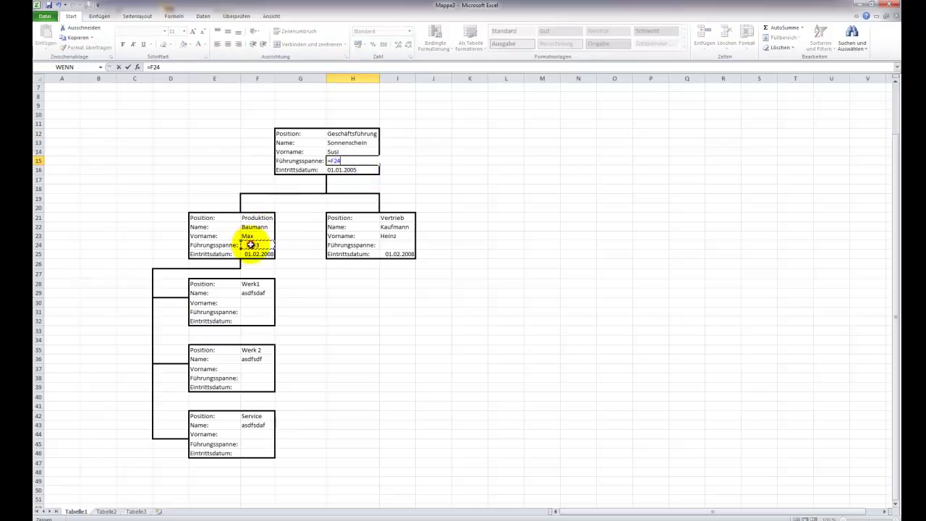
text(+)
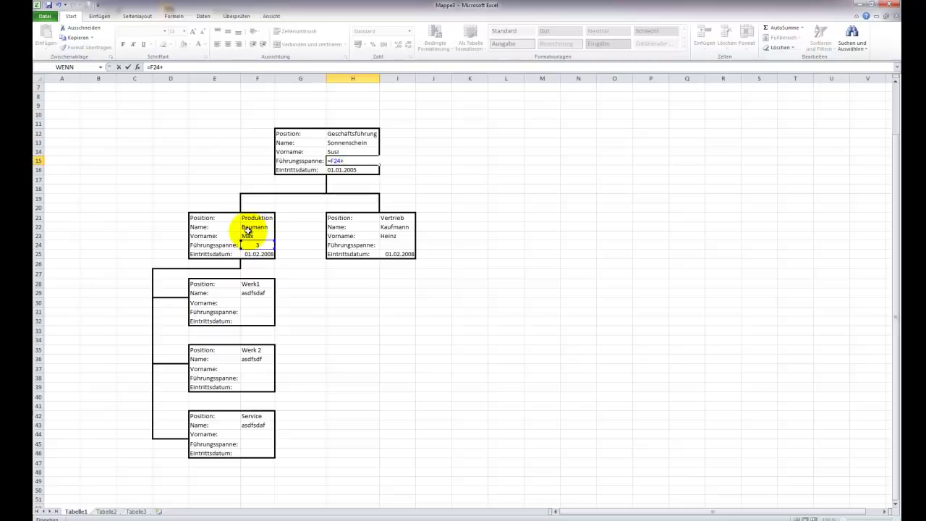
text(Ab)
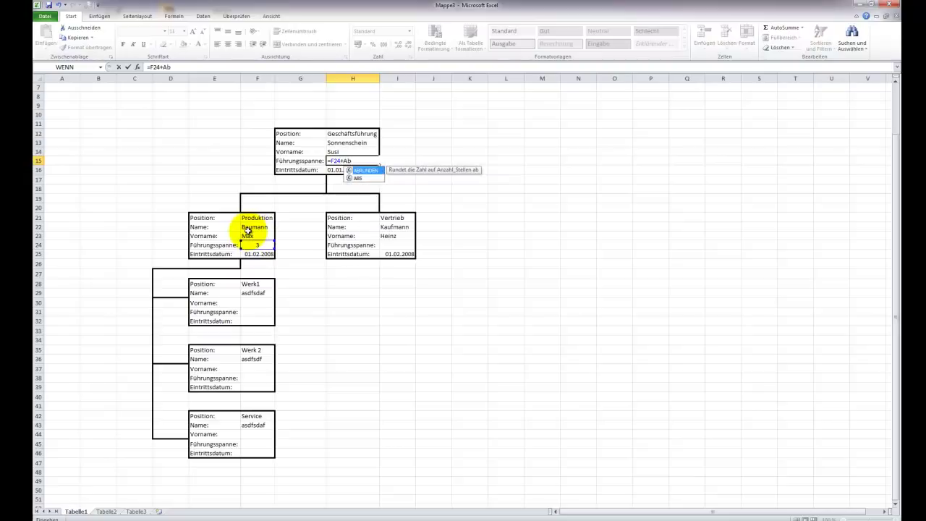
key(BackSpace)
text(nzahl)
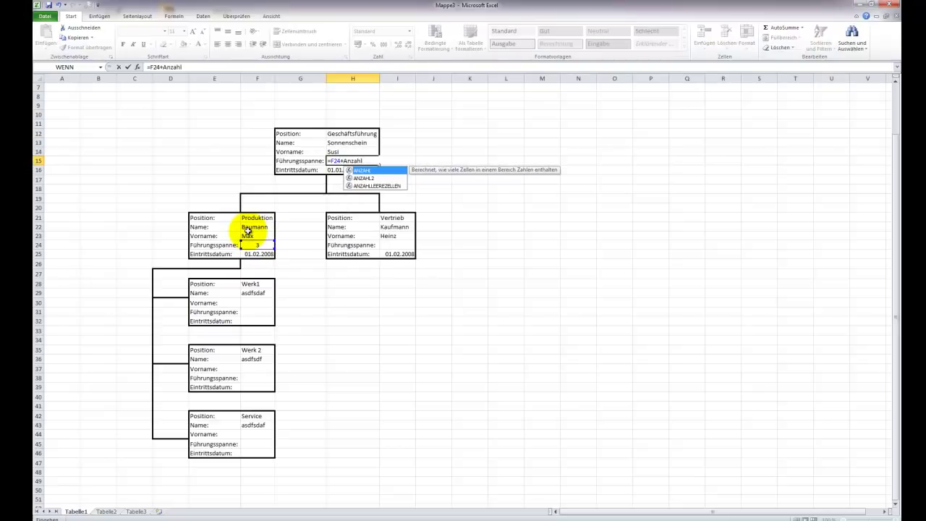
text(()
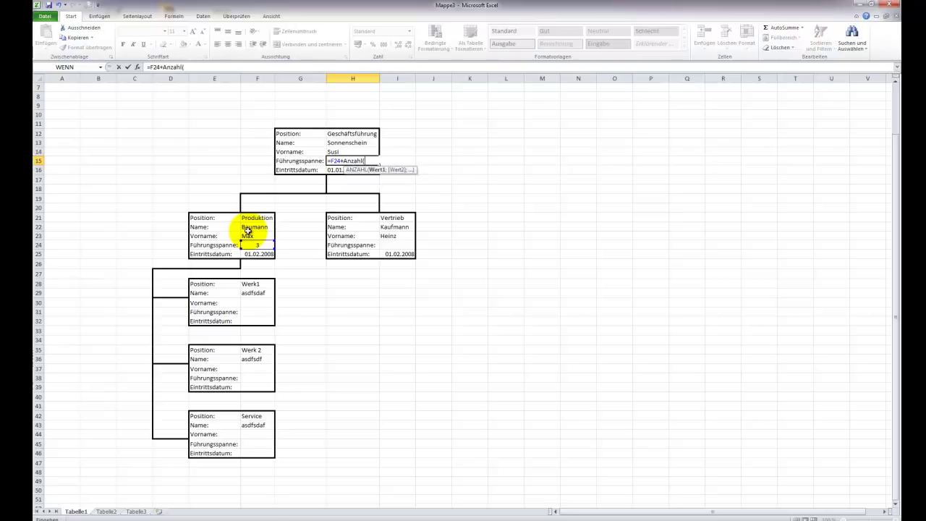
key(BackSpace)
text(2()
click(258, 228)
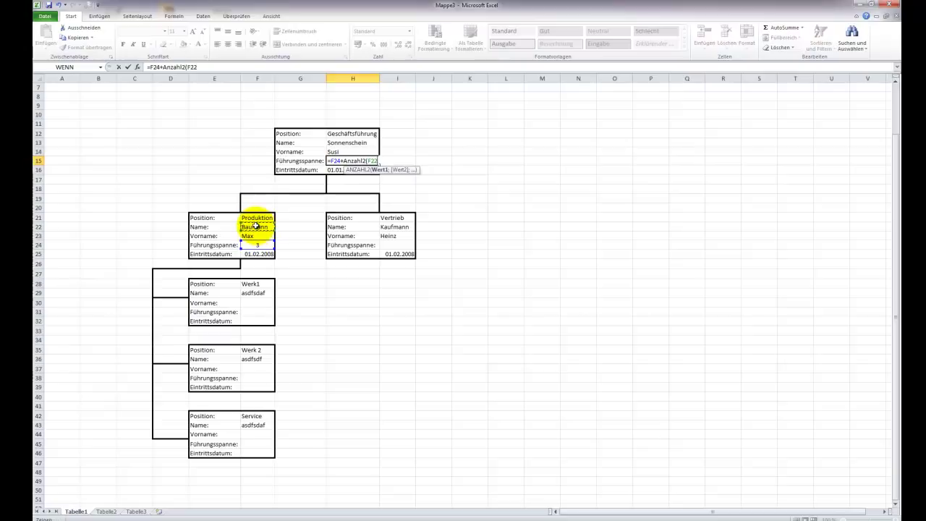
text(;)
click(390, 228)
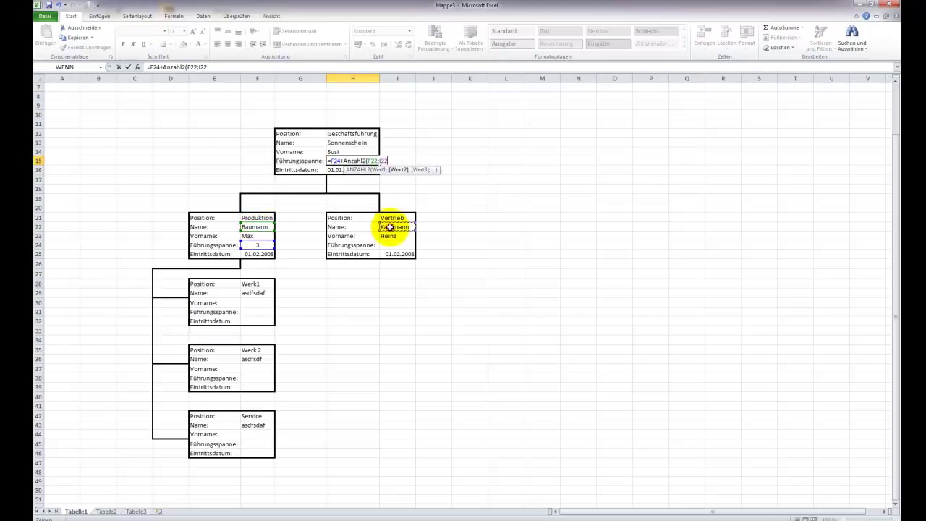
key(Return)
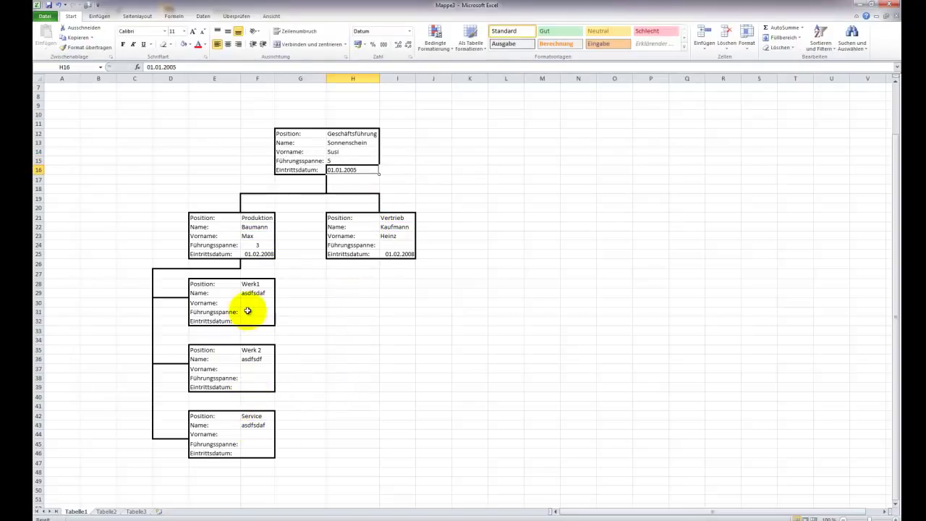
click(463, 199)
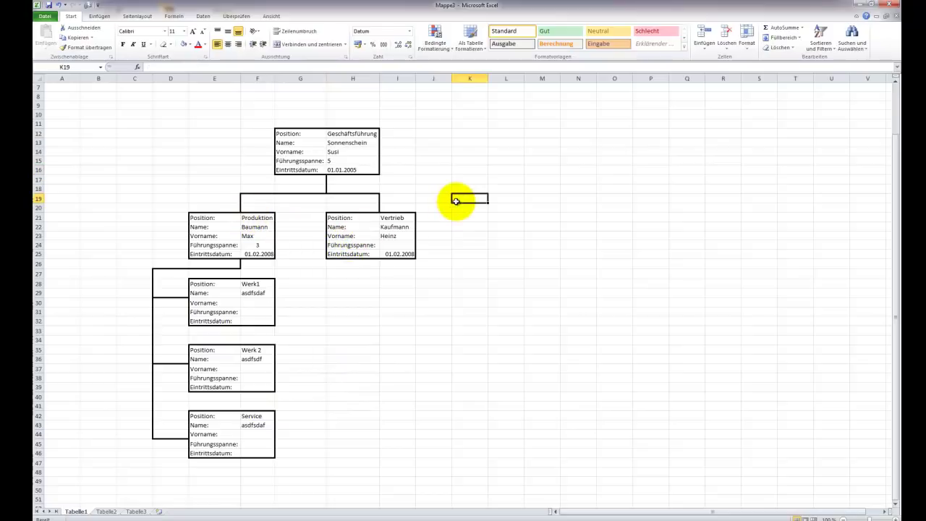